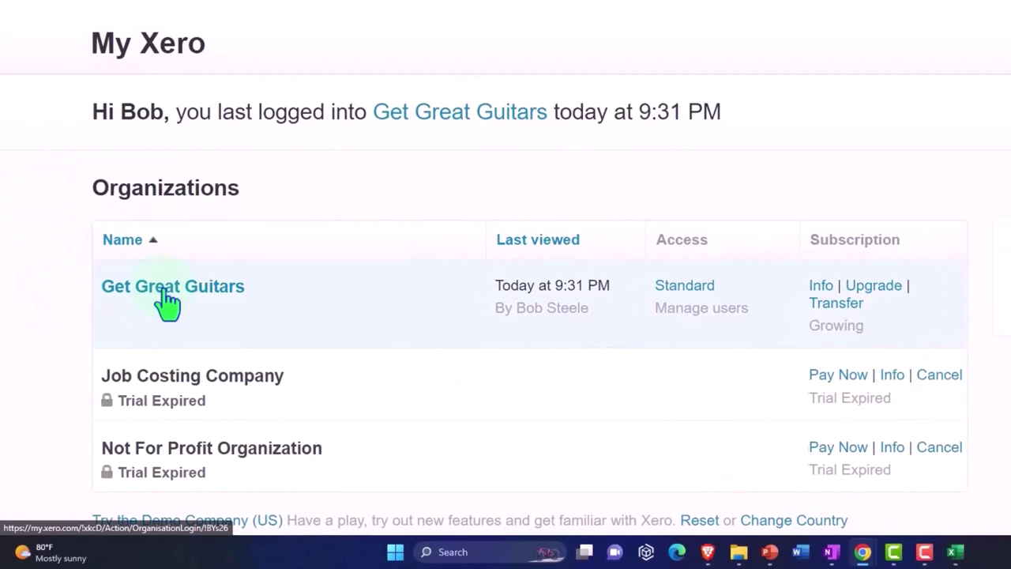
- Open the Get Great Guitars organization from the My Xero organizations list
{"action": "left_click", "coordinate": [164, 291]}
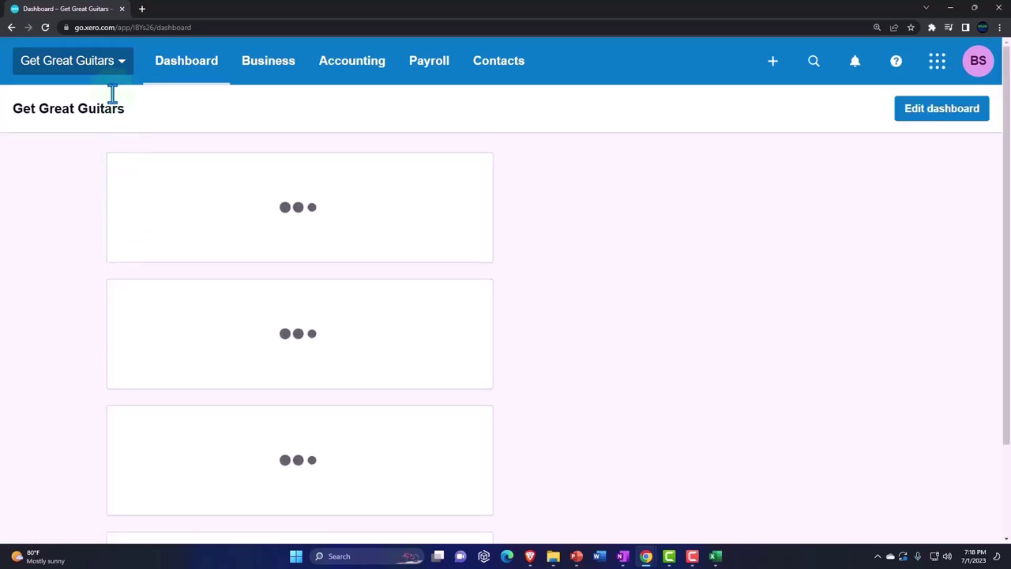
- Duplicate the dashboard tab and open the Balance Sheet Comp report in it
{"action": "right_click", "coordinate": [89, 9]}
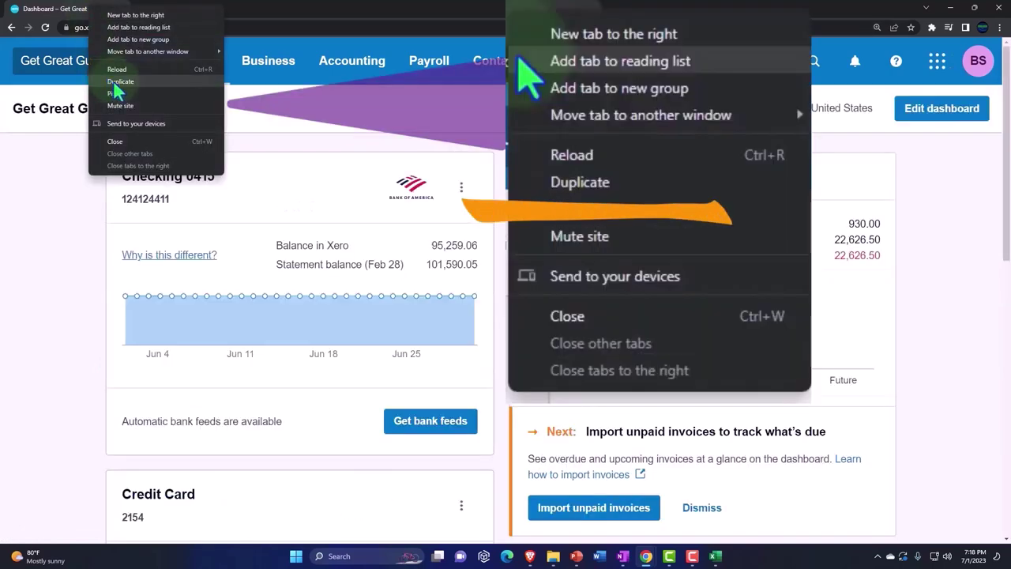
{"action": "left_click", "coordinate": [144, 83]}
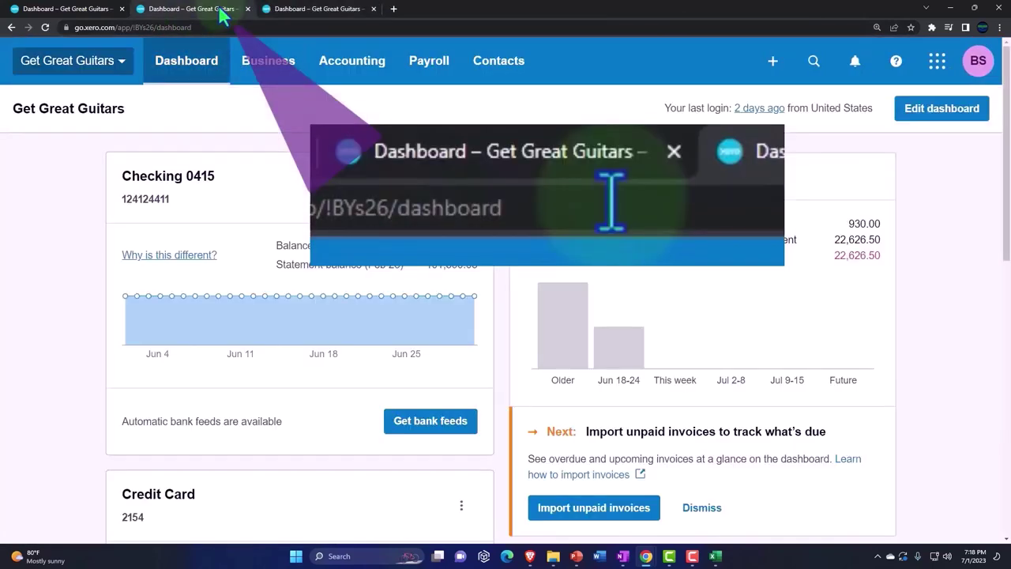
{"action": "left_click", "coordinate": [364, 63]}
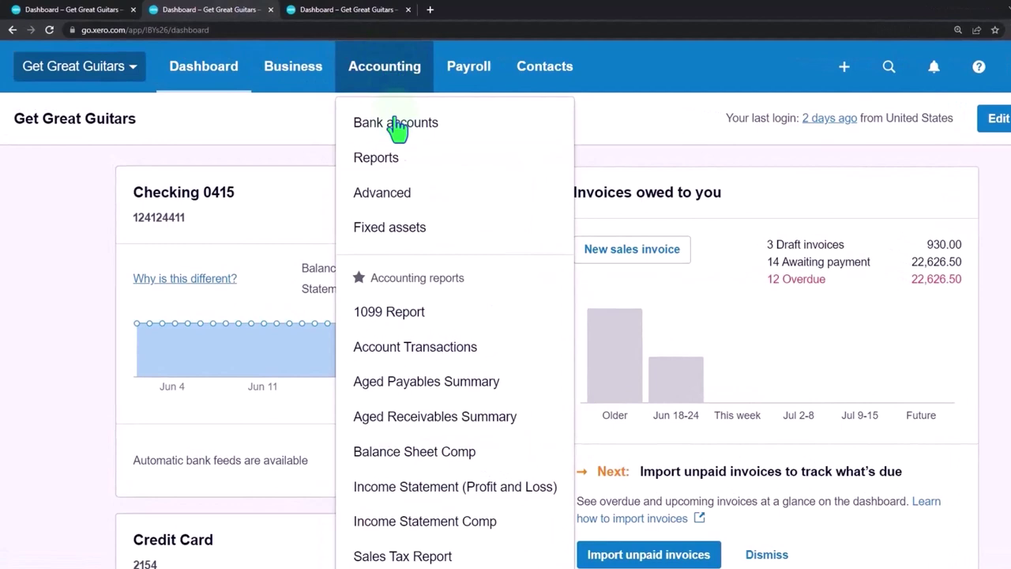
{"action": "left_click", "coordinate": [416, 457]}
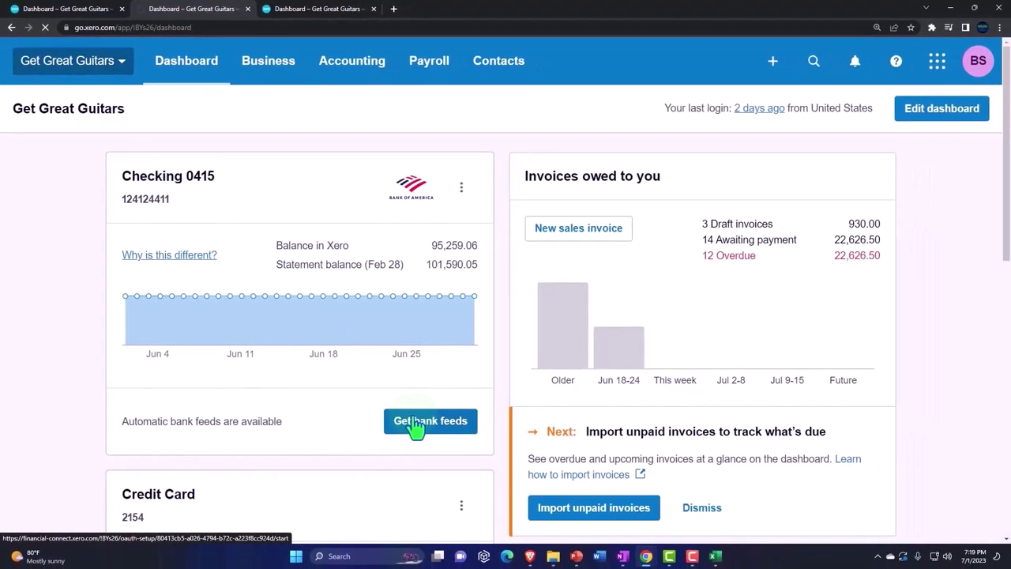
- Open the Income Statement Comp report in the third tab, then return to the balance sheet
{"action": "left_click", "coordinate": [336, 11]}
{"action": "left_click", "coordinate": [349, 73]}
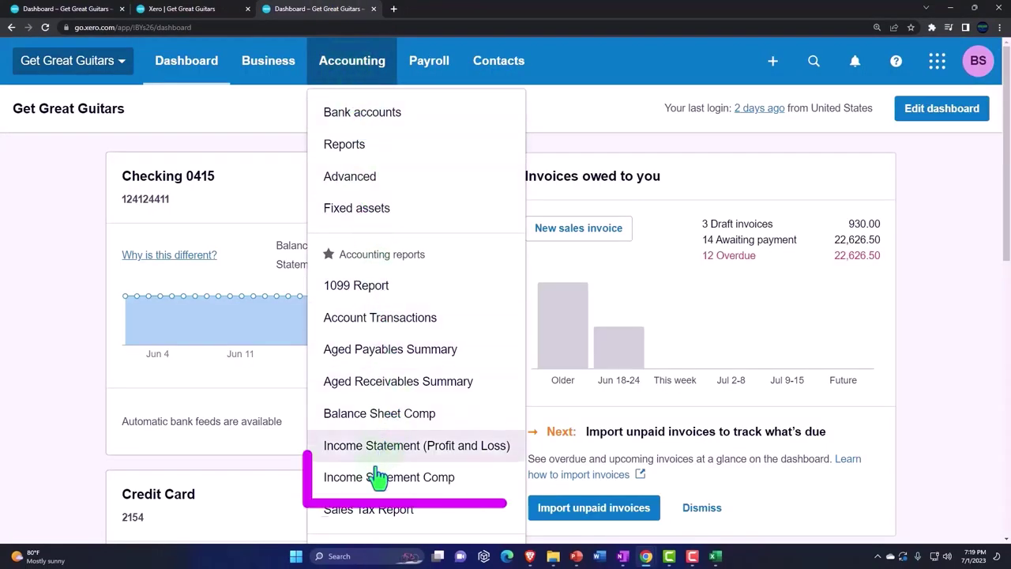
{"action": "left_click", "coordinate": [407, 489]}
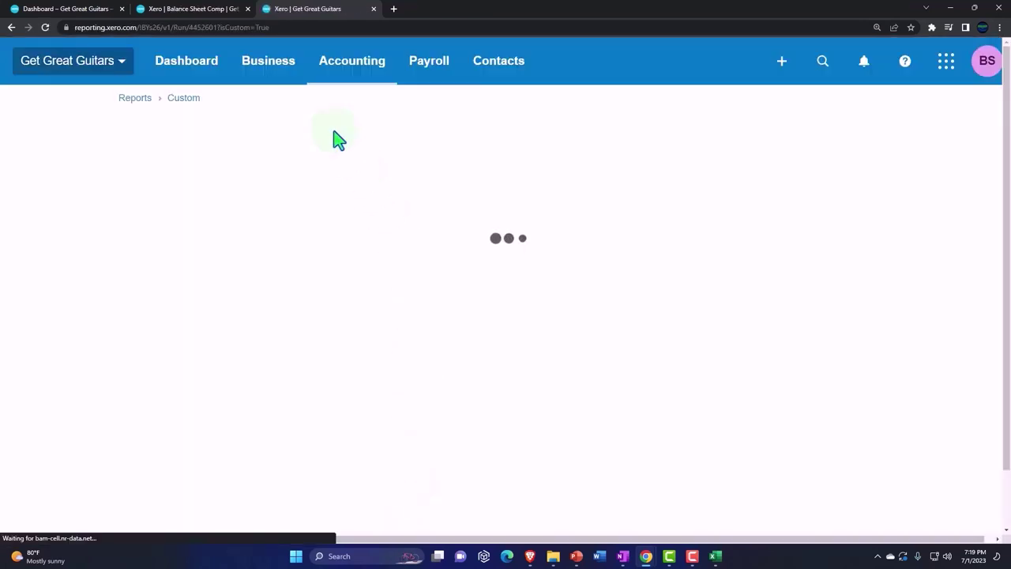
{"action": "left_click", "coordinate": [233, 15]}
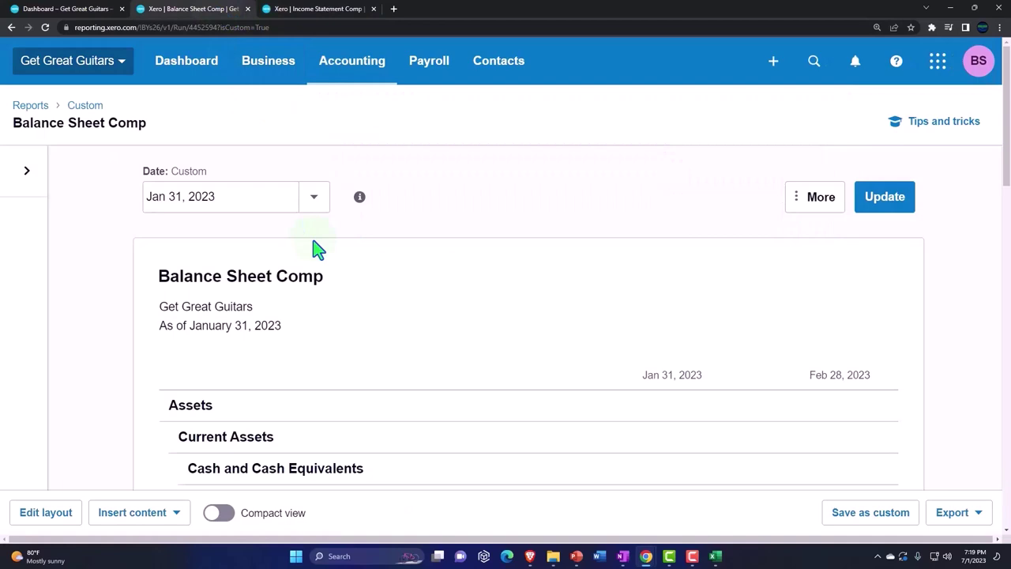
{"action": "scroll", "coordinate": [316, 249], "scroll_direction": "down", "scroll_amount": 1}
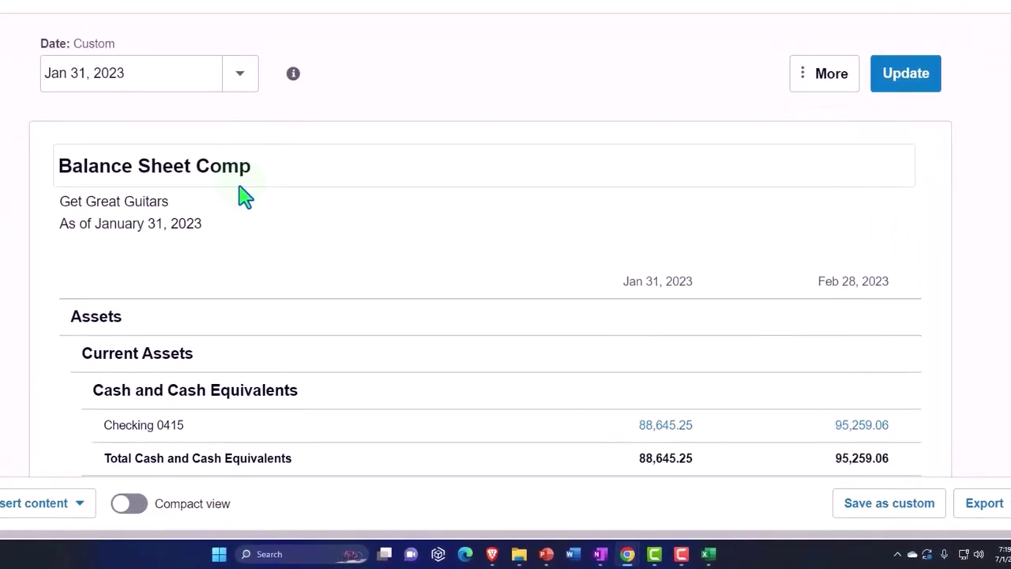
{"action": "scroll", "coordinate": [241, 189], "scroll_direction": "down", "scroll_amount": 1}
{"action": "scroll", "coordinate": [237, 185], "scroll_direction": "down", "scroll_amount": 1}
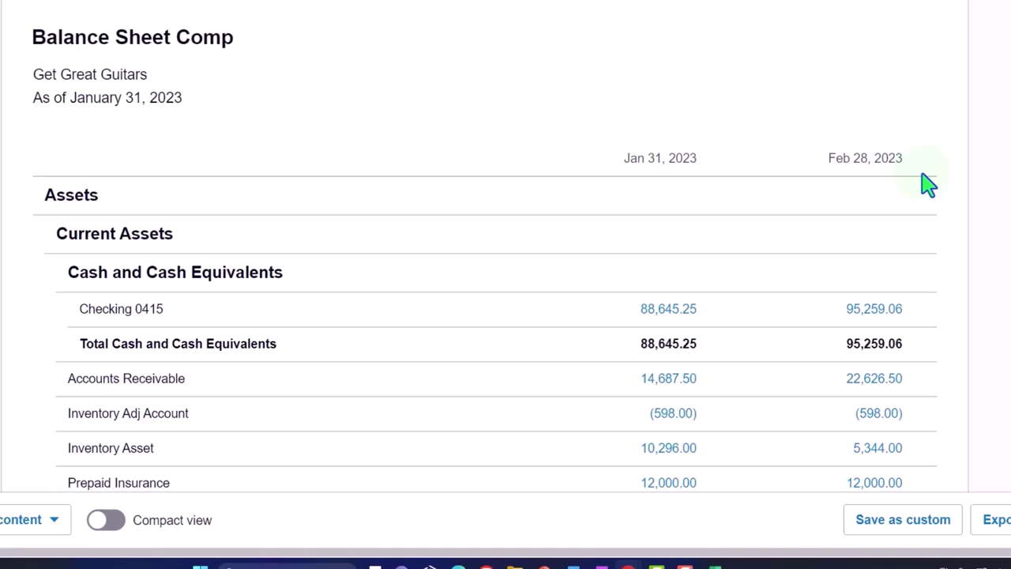
- Scroll the balance sheet down to Liabilities to check the 72.92 Interest Payable
{"action": "scroll", "coordinate": [928, 184], "scroll_direction": "down", "scroll_amount": 2}
{"action": "scroll", "coordinate": [928, 184], "scroll_direction": "down", "scroll_amount": 3}
{"action": "scroll", "coordinate": [928, 184], "scroll_direction": "down", "scroll_amount": 2}
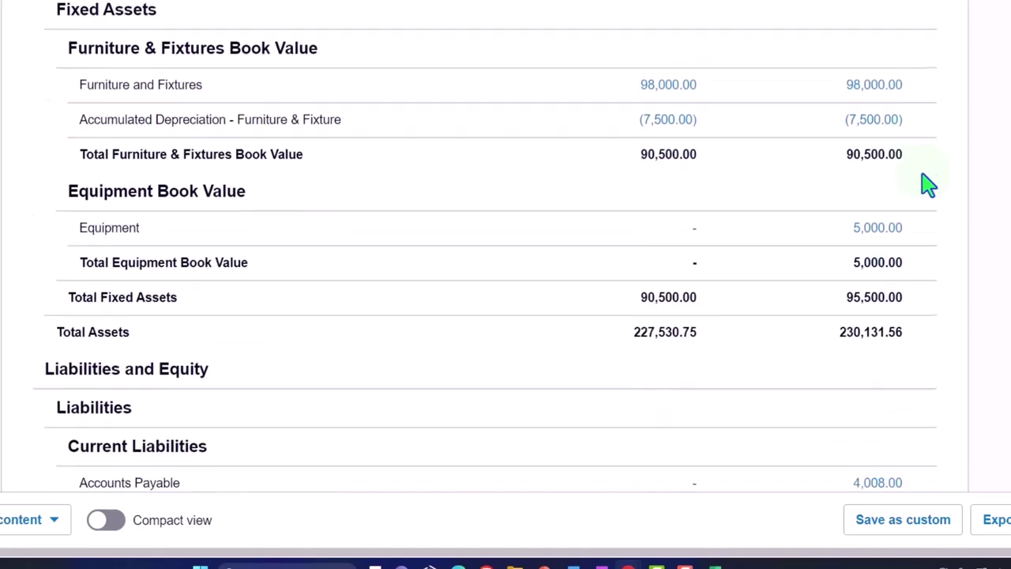
{"action": "scroll", "coordinate": [928, 184], "scroll_direction": "down", "scroll_amount": 2}
{"action": "scroll", "coordinate": [929, 184], "scroll_direction": "down", "scroll_amount": 3}
{"action": "scroll", "coordinate": [928, 184], "scroll_direction": "down", "scroll_amount": 1}
{"action": "scroll", "coordinate": [925, 187], "scroll_direction": "down", "scroll_amount": 2}
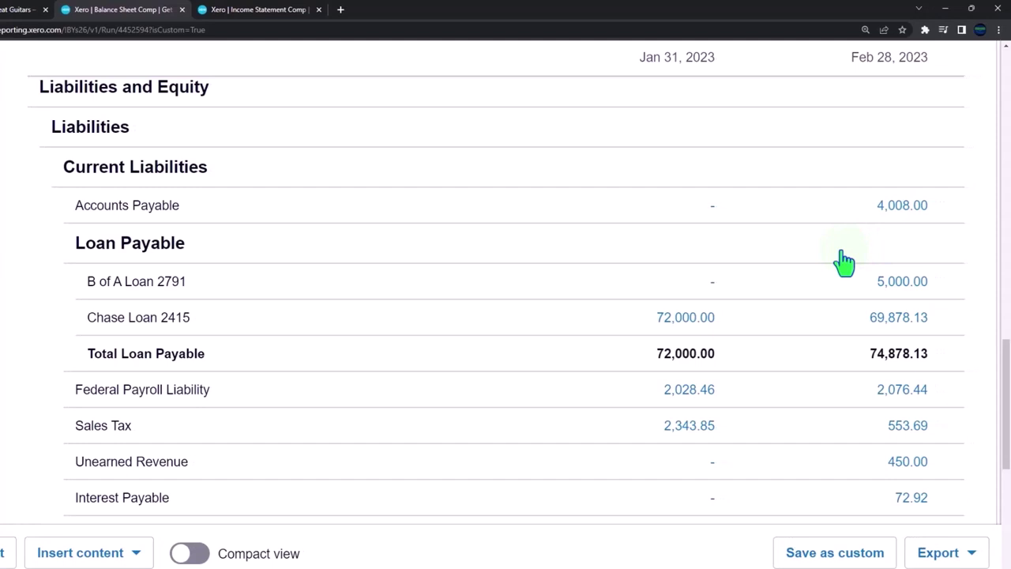
{"action": "scroll", "coordinate": [844, 262], "scroll_direction": "down", "scroll_amount": 1}
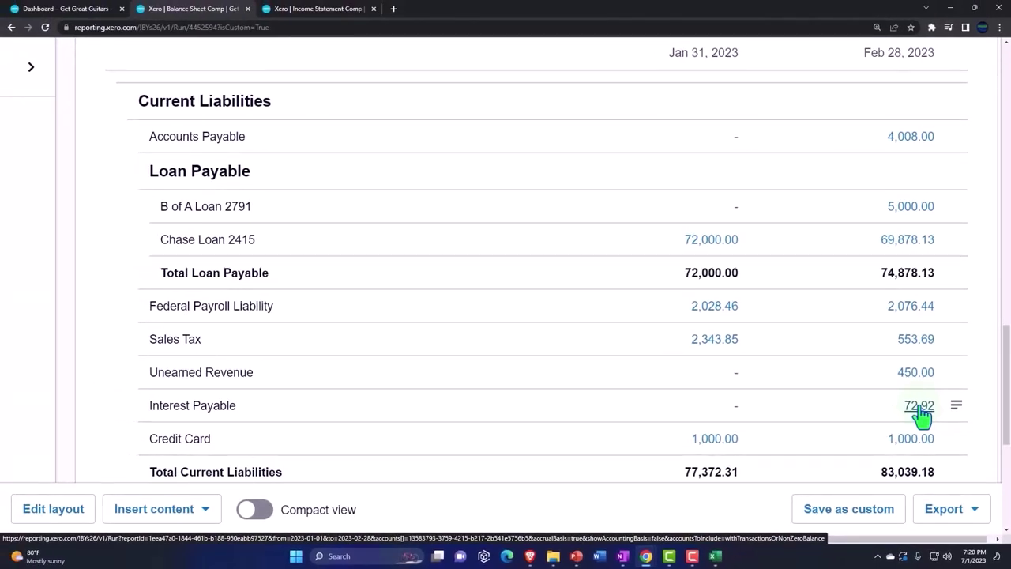
{"action": "left_click", "coordinate": [320, 9]}
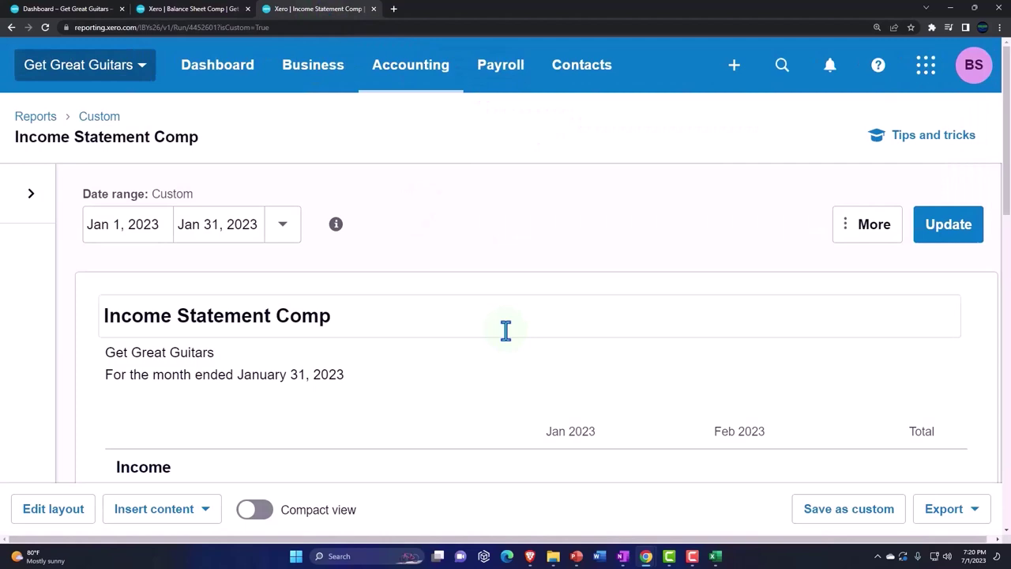
{"action": "scroll", "coordinate": [506, 332], "scroll_direction": "down", "scroll_amount": 3}
{"action": "scroll", "coordinate": [506, 336], "scroll_direction": "down", "scroll_amount": 3}
{"action": "scroll", "coordinate": [498, 344], "scroll_direction": "down", "scroll_amount": 2}
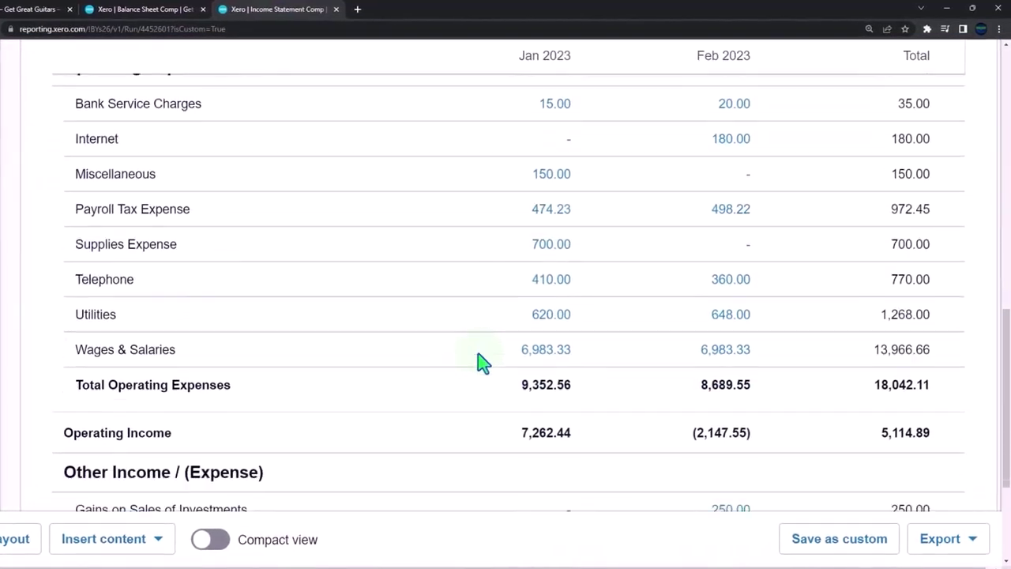
{"action": "scroll", "coordinate": [480, 361], "scroll_direction": "down", "scroll_amount": 3}
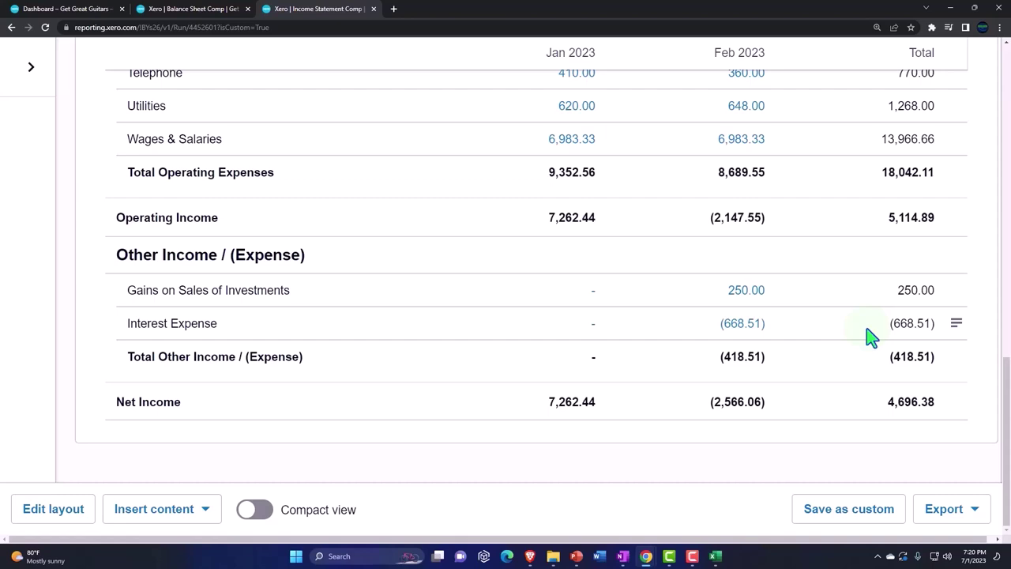
- Bring back the Amortization Table workbook and inspect cells F4, D4, E4 and D3
{"action": "left_click", "coordinate": [715, 557]}
{"action": "left_click", "coordinate": [510, 362]}
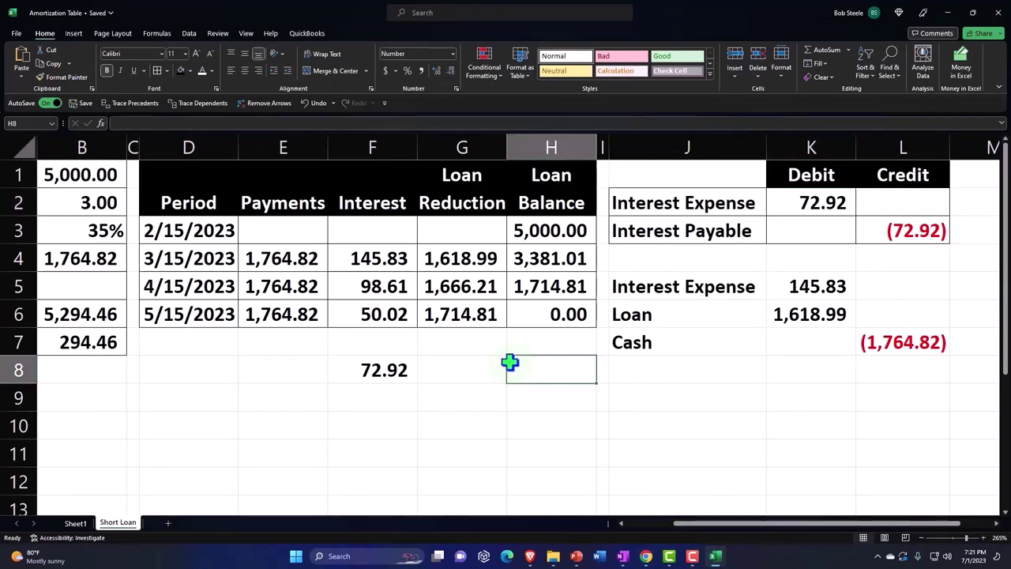
{"action": "left_click", "coordinate": [347, 270]}
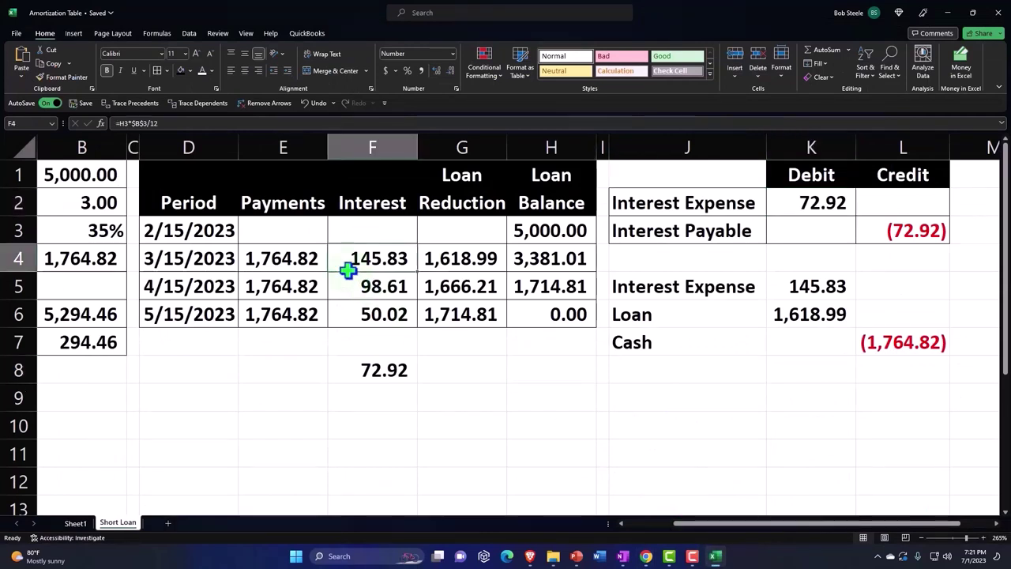
{"action": "key", "text": "Left"}
{"action": "key", "text": "Left"}
{"action": "key", "text": "Left"}
{"action": "key", "text": "Left"}
{"action": "key", "text": "Left"}
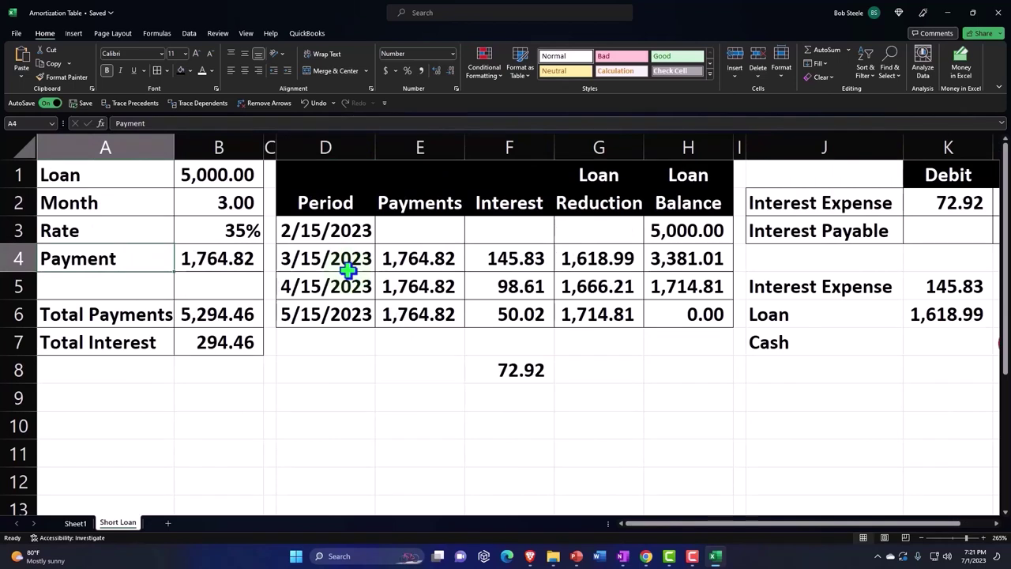
{"action": "key", "text": "Right"}
{"action": "key", "text": "Right"}
{"action": "key", "text": "Right"}
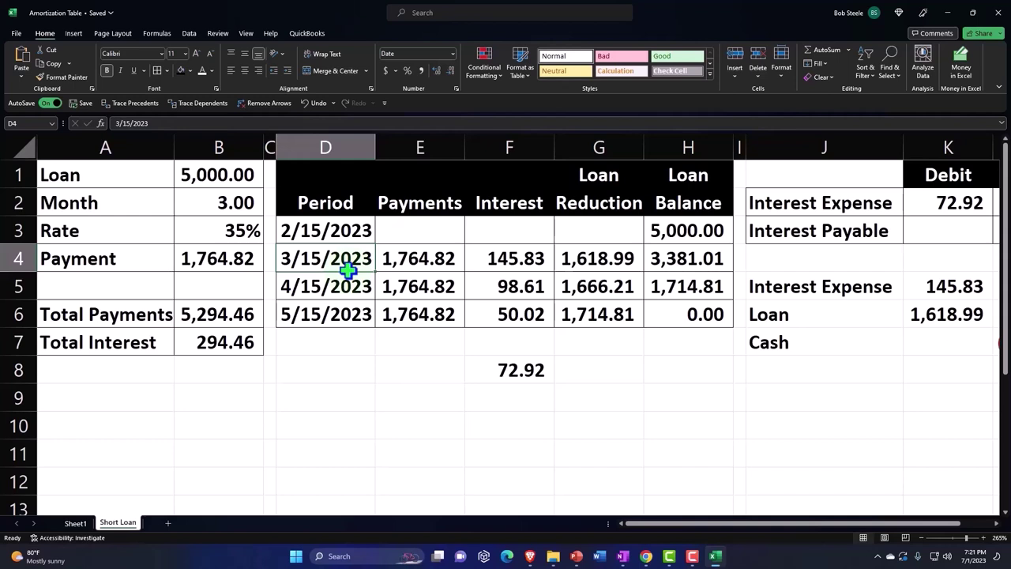
{"action": "key", "text": "Right"}
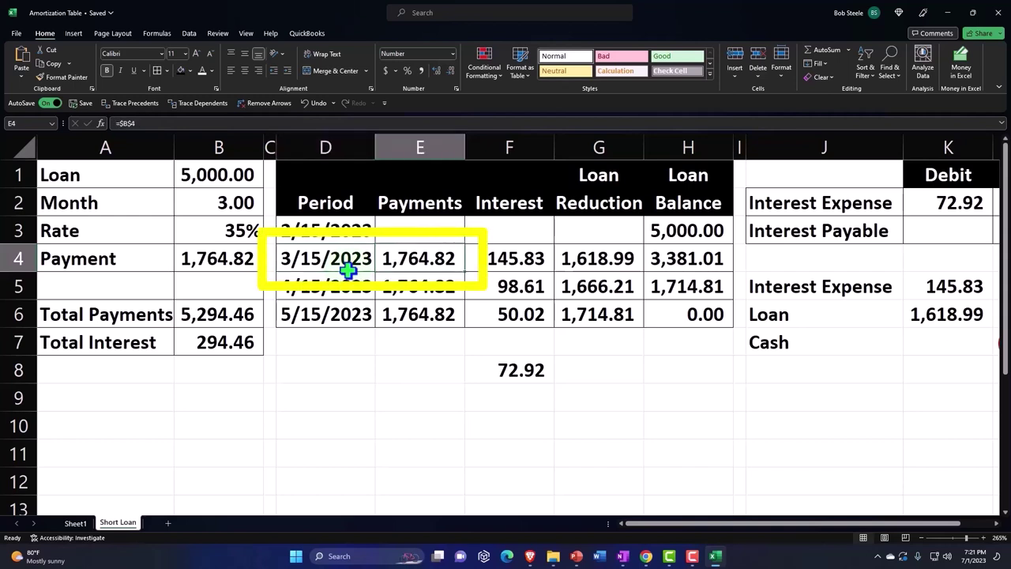
{"action": "key", "text": "Left"}
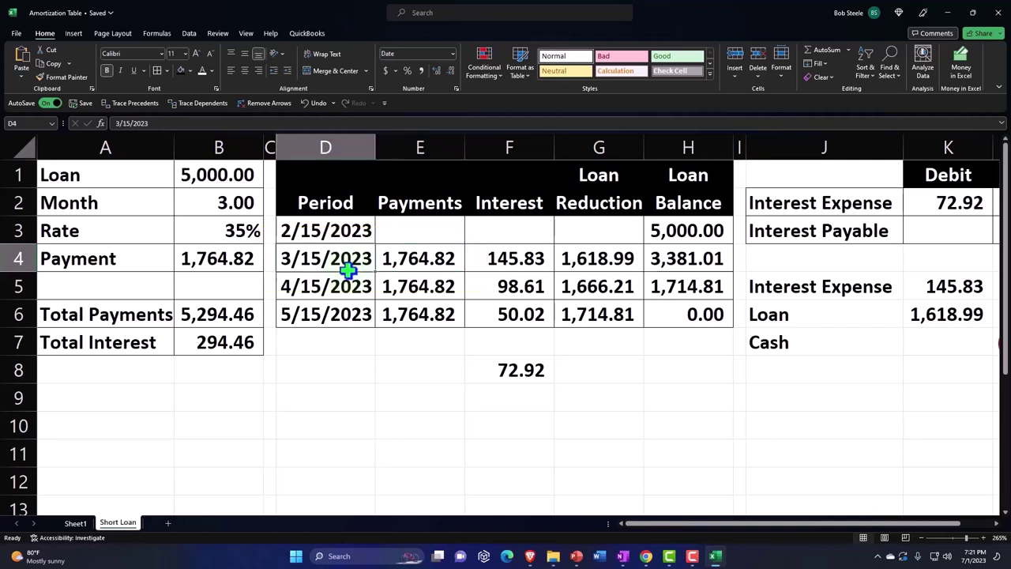
{"action": "key", "text": "Up"}
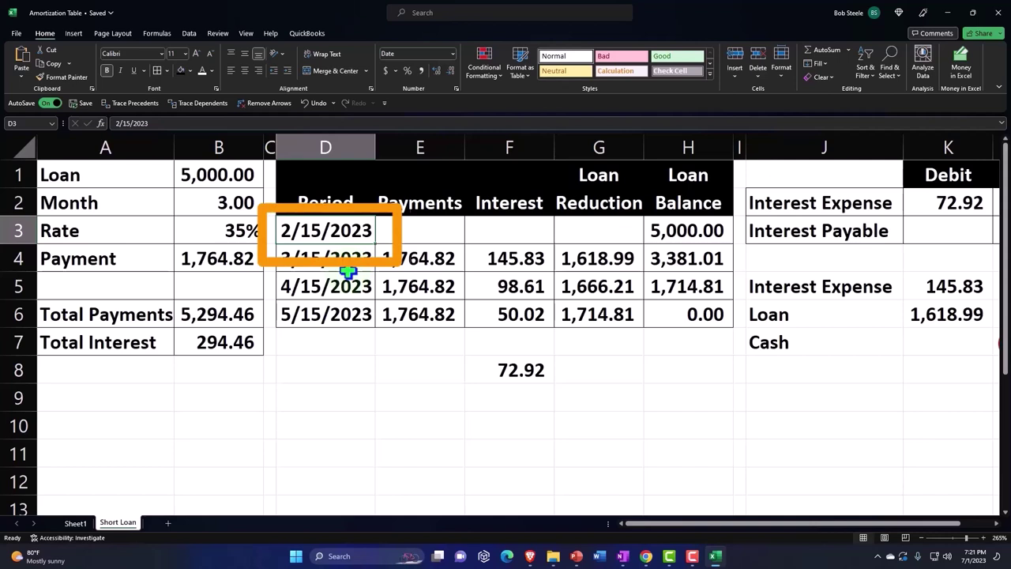
{"action": "key", "text": "Right"}
{"action": "key", "text": "Right"}
{"action": "key", "text": "Right"}
{"action": "key", "text": "Right"}
{"action": "key", "text": "Right"}
{"action": "key", "text": "Right"}
{"action": "key", "text": "Right"}
{"action": "key", "text": "Right"}
{"action": "key", "text": "Right"}
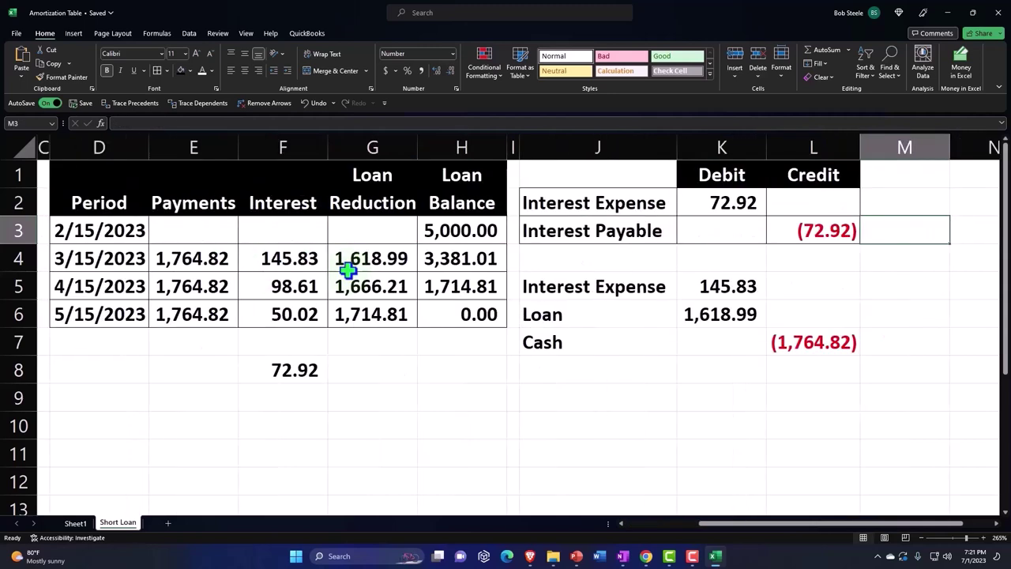
- Fill the first payment row D4:H4 (3/15/2023) with yellow
{"action": "left_click_drag", "start_coordinate": [129, 258], "coordinate": [434, 258]}
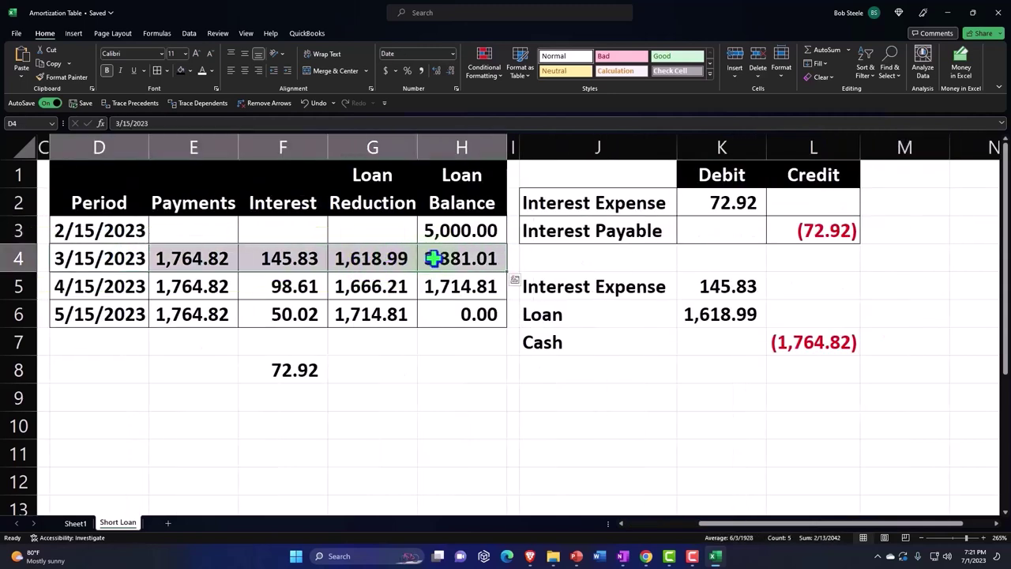
{"action": "left_click", "coordinate": [191, 71]}
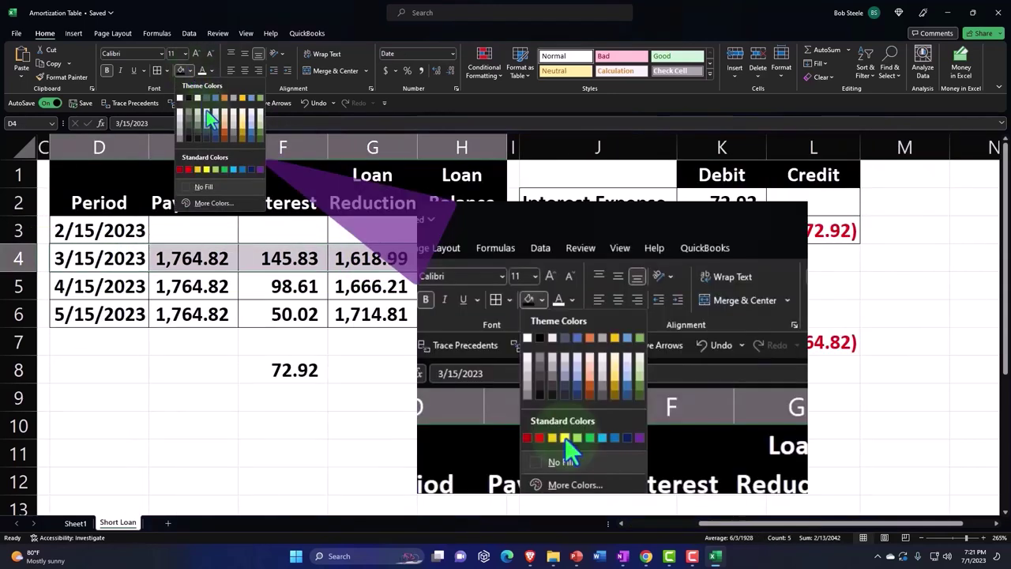
{"action": "left_click", "coordinate": [207, 156]}
{"action": "left_click", "coordinate": [367, 346]}
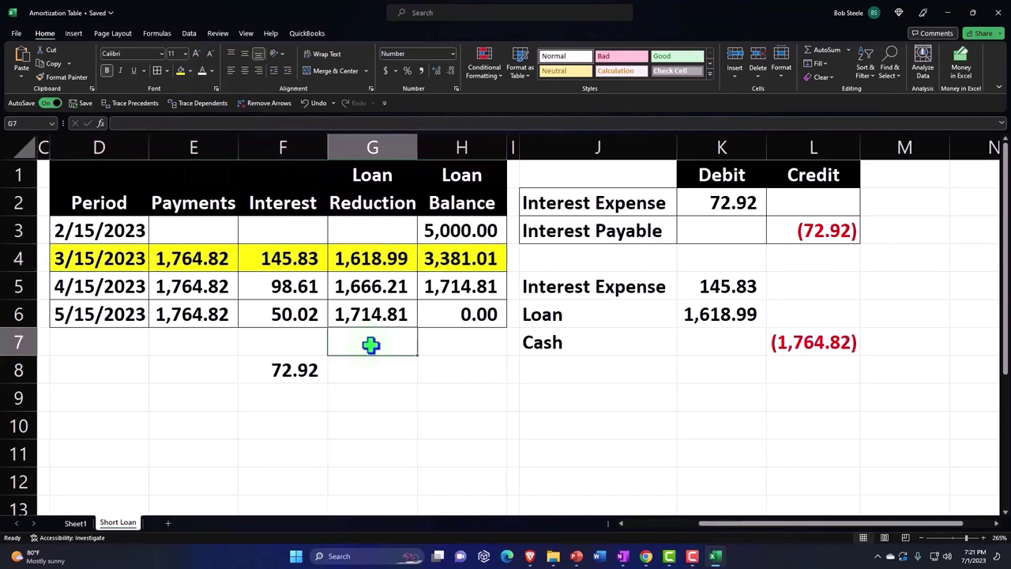
- Check the payment entry formulas: 145.83 interest, 1,618.99 loan reduction, 3,381.01 new balance
{"action": "left_click", "coordinate": [553, 293]}
{"action": "key", "text": "Right"}
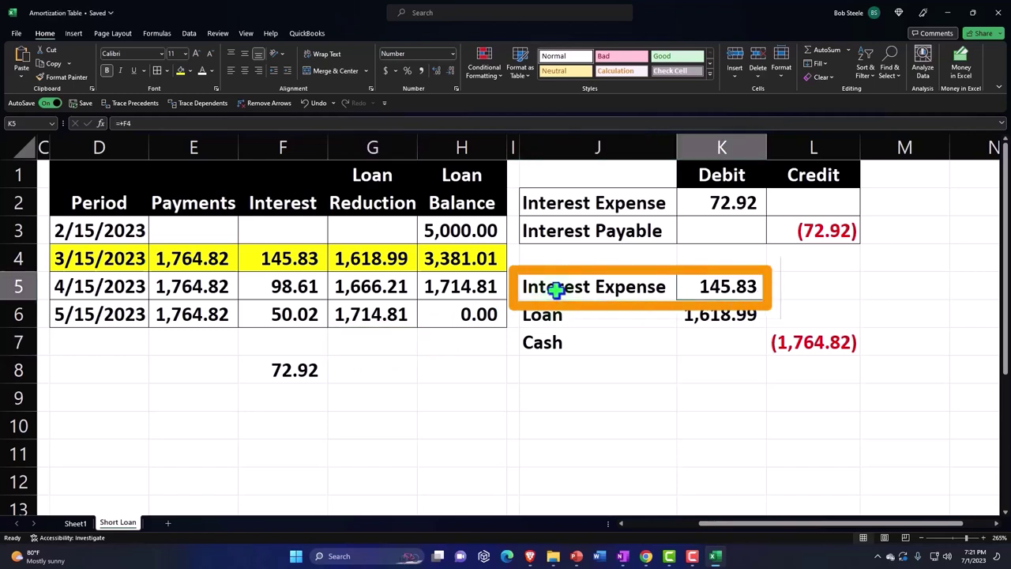
{"action": "left_click_drag", "start_coordinate": [253, 224], "coordinate": [258, 226]}
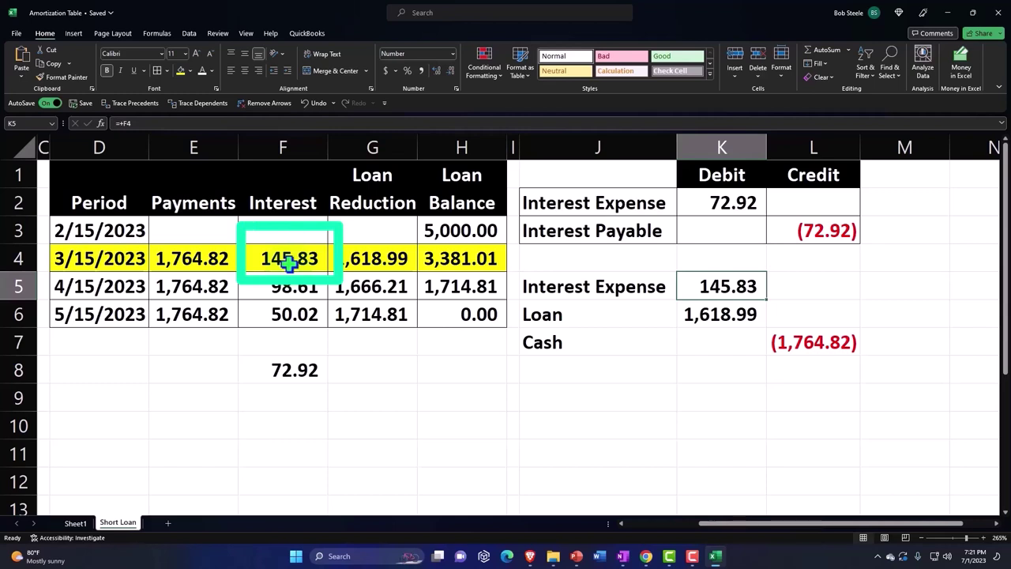
{"action": "key", "text": "Down"}
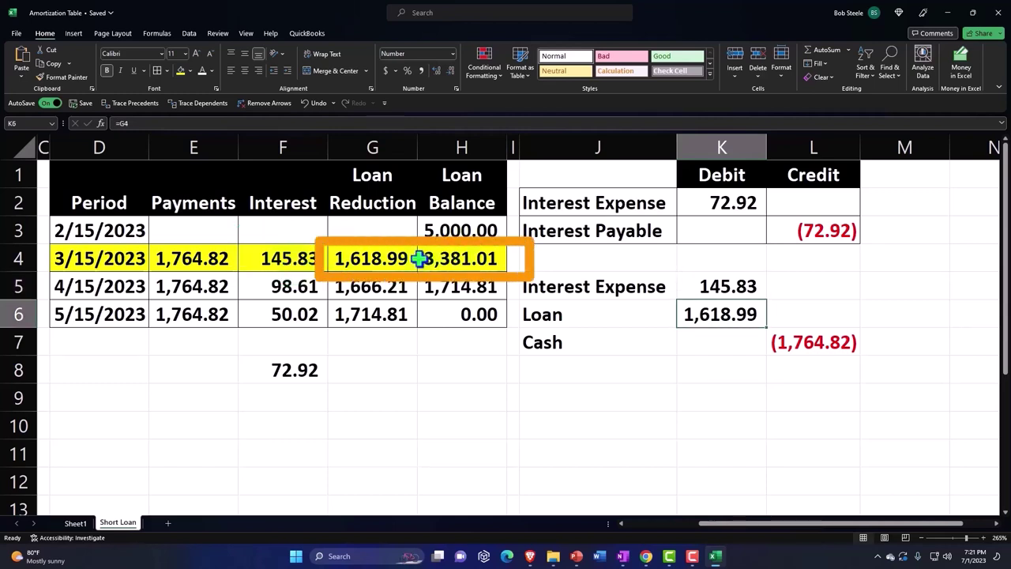
{"action": "left_click", "coordinate": [389, 262]}
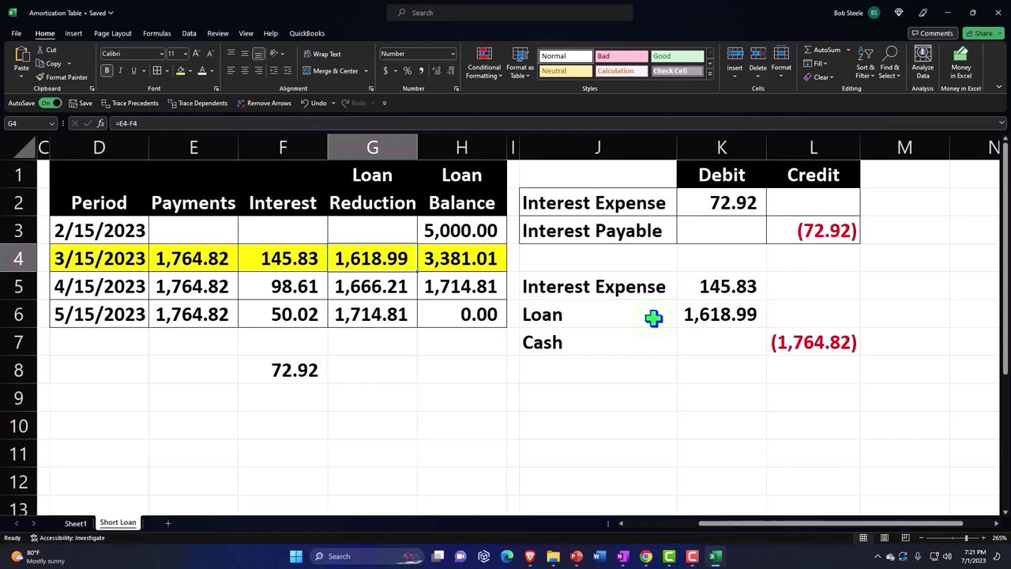
{"action": "left_click", "coordinate": [480, 267]}
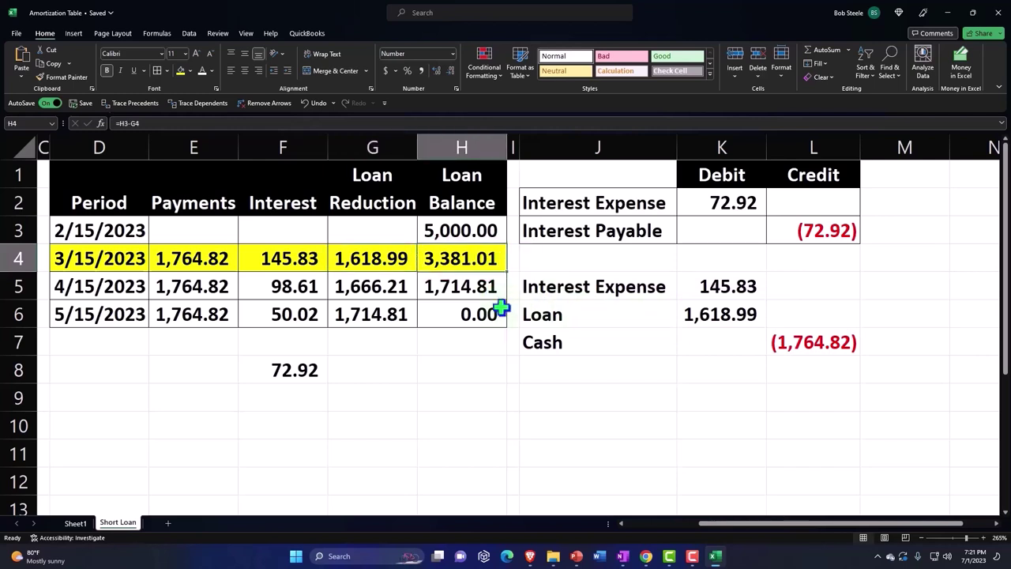
{"action": "left_click", "coordinate": [787, 339]}
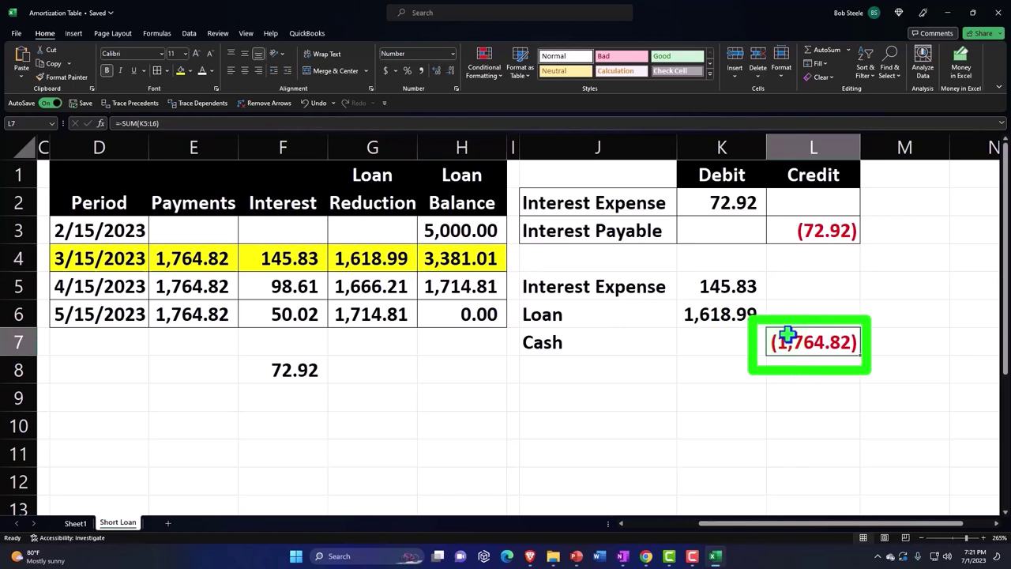
{"action": "left_click", "coordinate": [207, 254]}
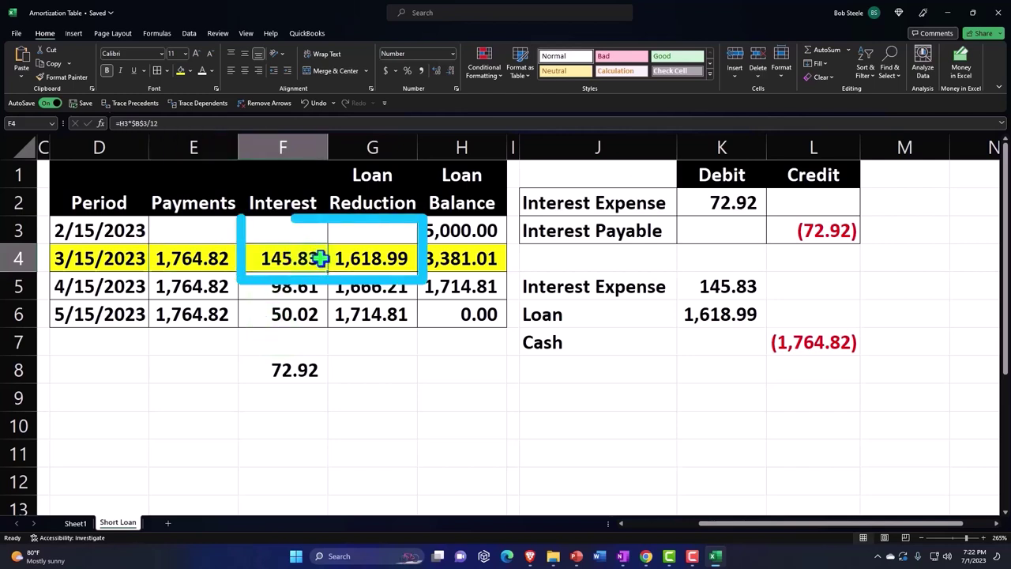
{"action": "left_click_drag", "start_coordinate": [278, 258], "coordinate": [335, 258]}
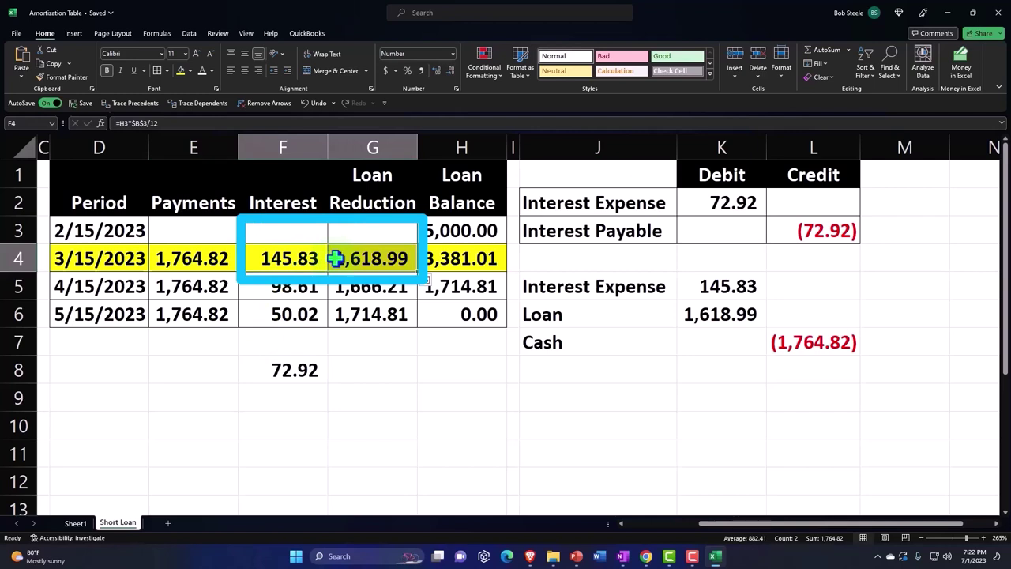
{"action": "left_click", "coordinate": [204, 258]}
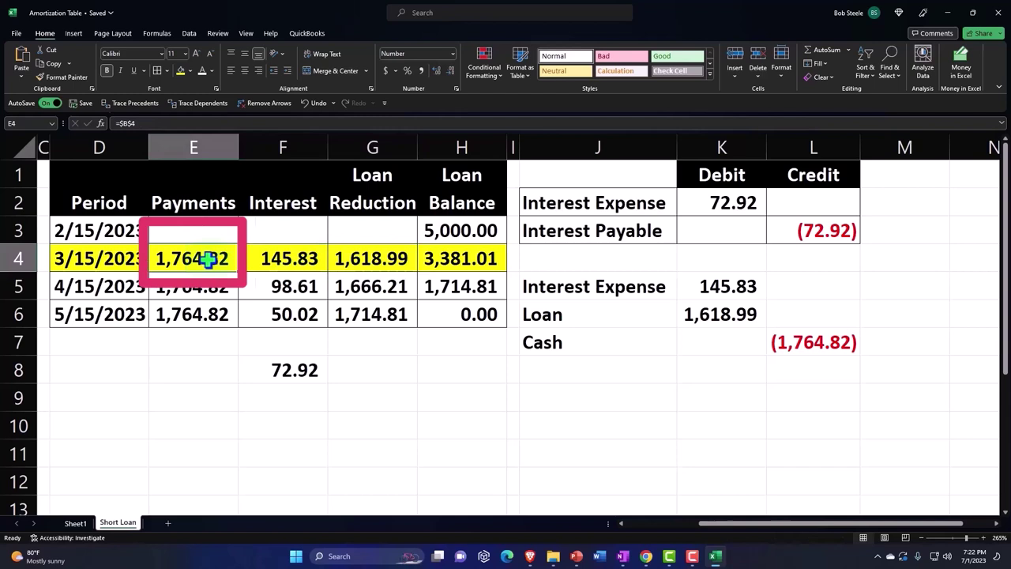
{"action": "key", "text": "Down"}
{"action": "key", "text": "Down"}
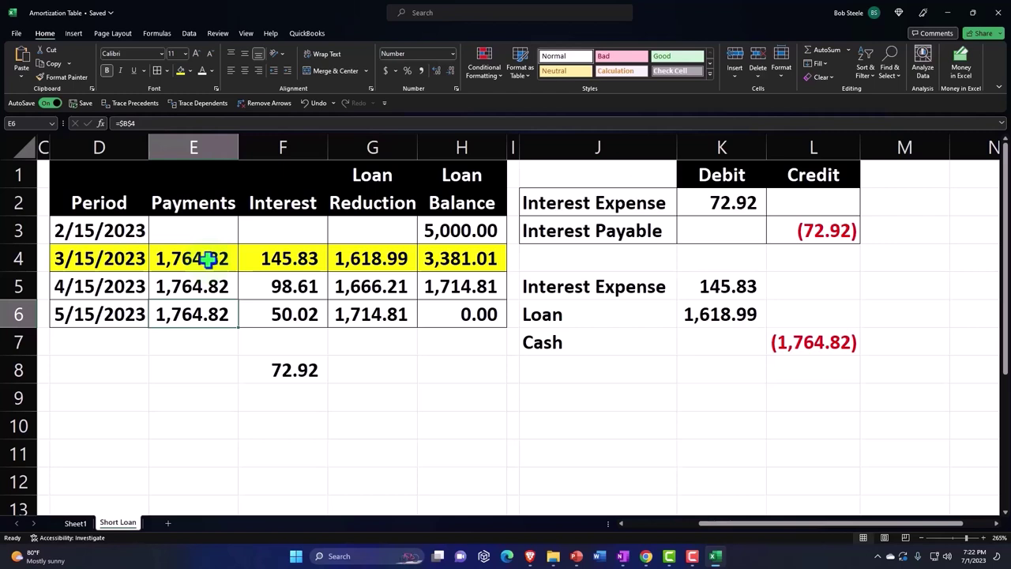
{"action": "left_click_drag", "start_coordinate": [271, 259], "coordinate": [353, 259]}
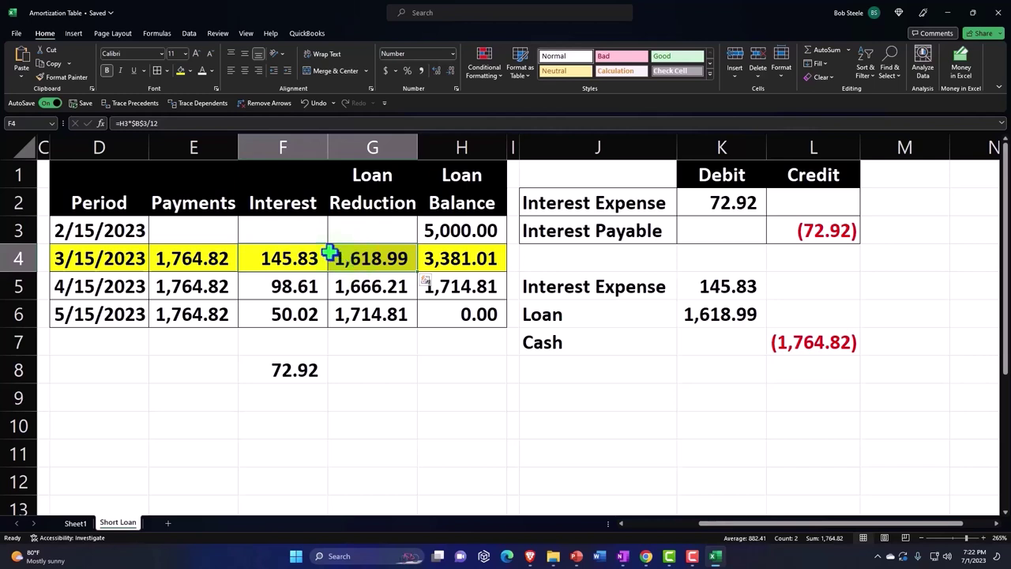
{"action": "mouse_move", "coordinate": [326, 258]}
{"action": "left_mouse_down"}
{"action": "mouse_move", "coordinate": [341, 274]}
{"action": "mouse_move", "coordinate": [341, 308]}
{"action": "left_mouse_up"}
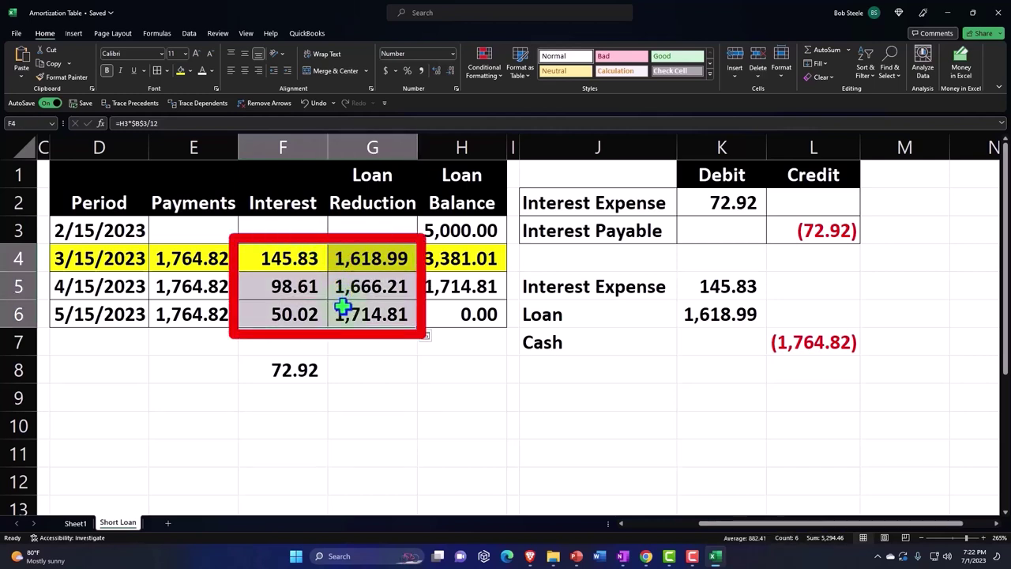
{"action": "left_click", "coordinate": [213, 265]}
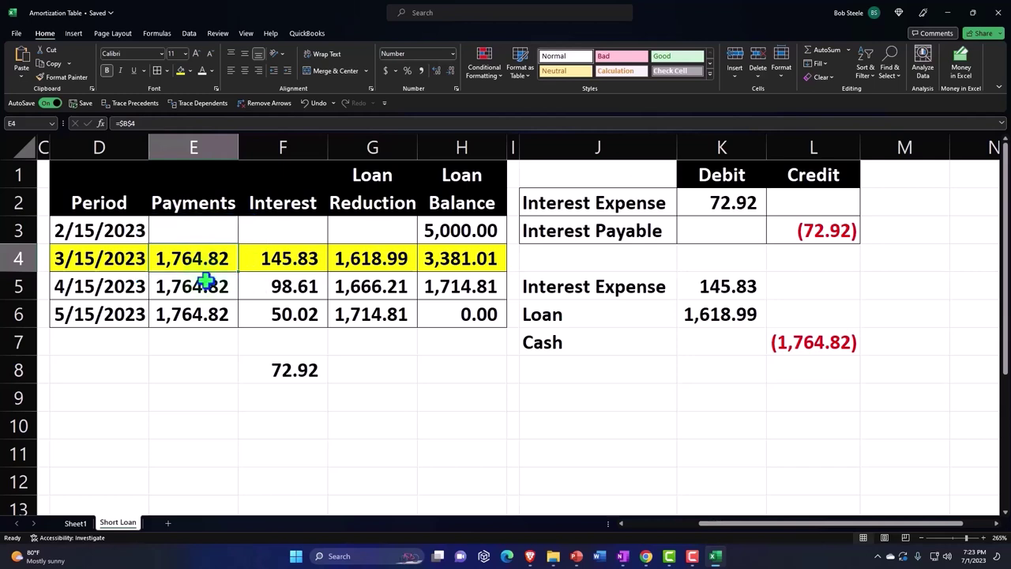
{"action": "left_click", "coordinate": [458, 229]}
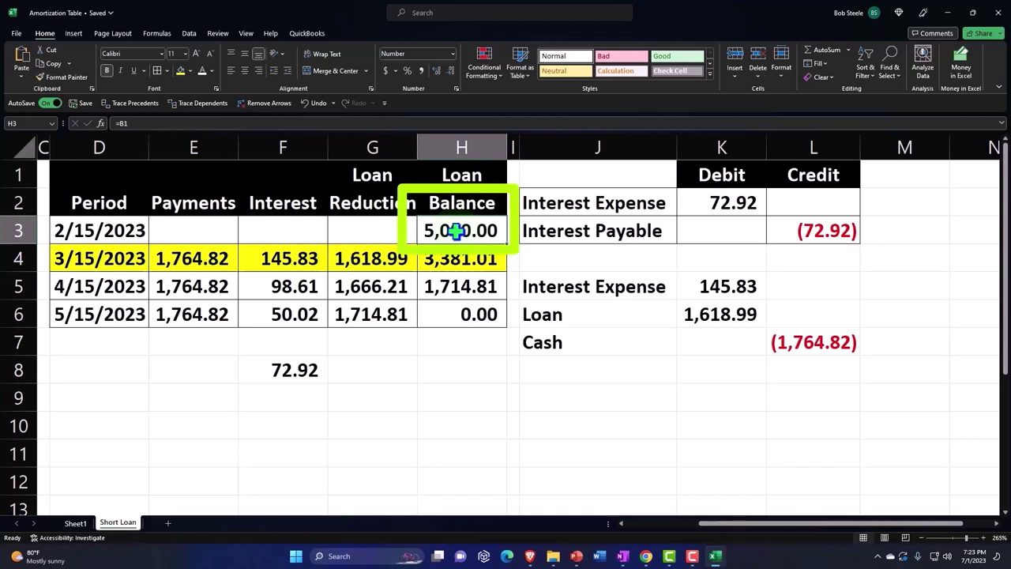
{"action": "left_click", "coordinate": [456, 256]}
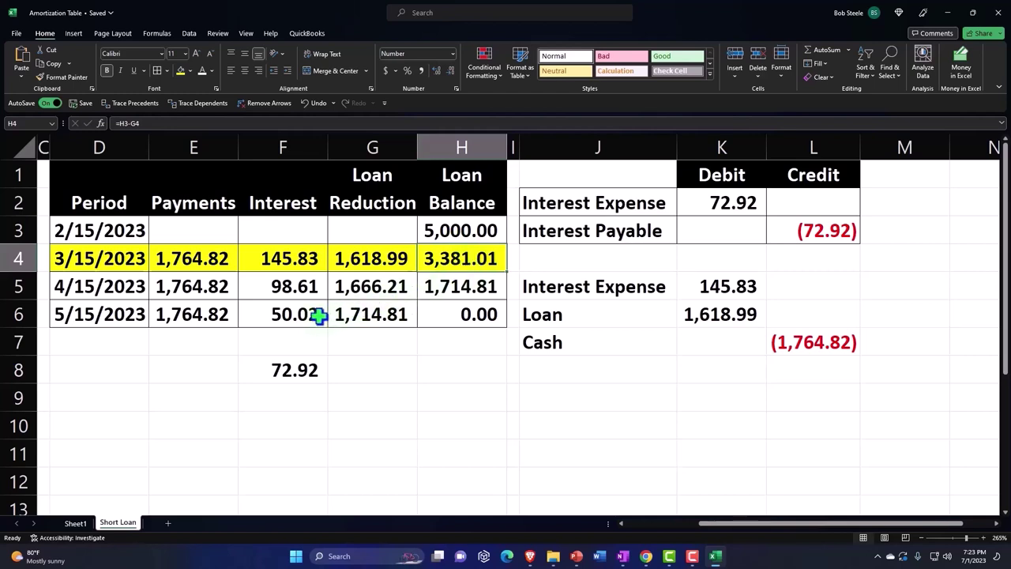
{"action": "mouse_move", "coordinate": [237, 288]}
{"action": "left_mouse_down"}
{"action": "mouse_move", "coordinate": [292, 348]}
{"action": "mouse_move", "coordinate": [237, 288]}
{"action": "left_mouse_up"}
{"action": "left_click_drag", "start_coordinate": [192, 260], "coordinate": [422, 264]}
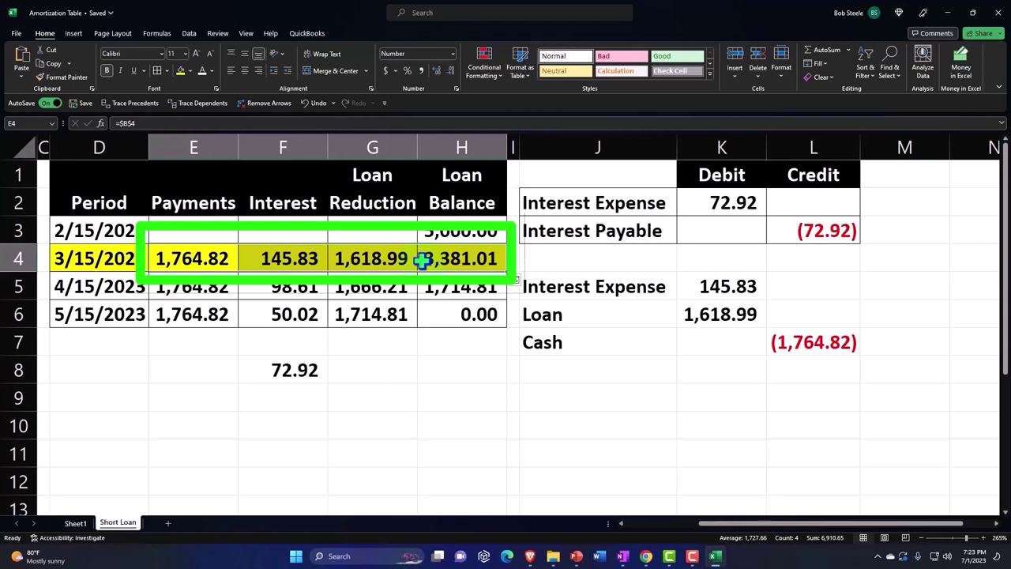
{"action": "left_click_drag", "start_coordinate": [582, 289], "coordinate": [776, 341]}
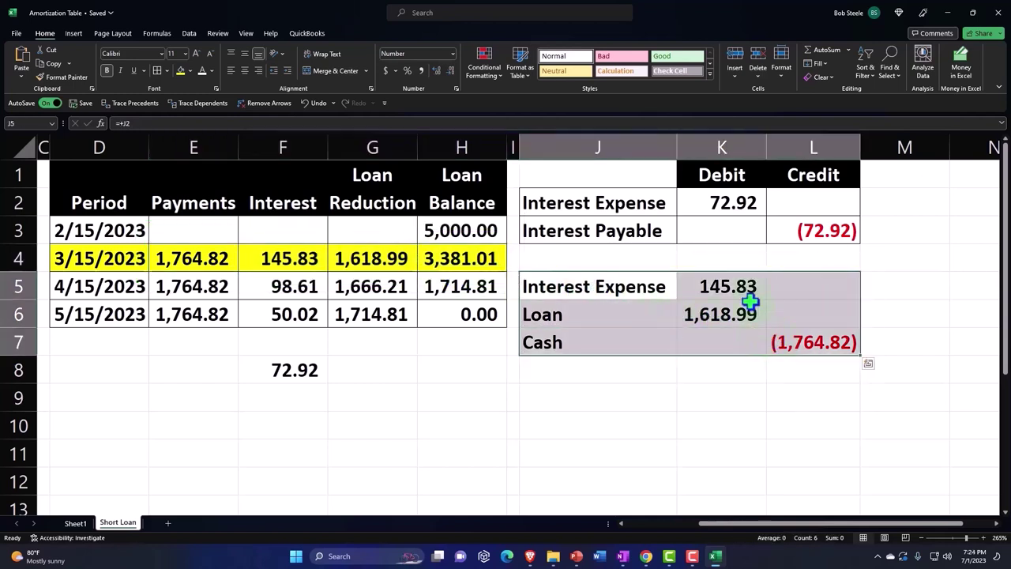
{"action": "left_click", "coordinate": [722, 207]}
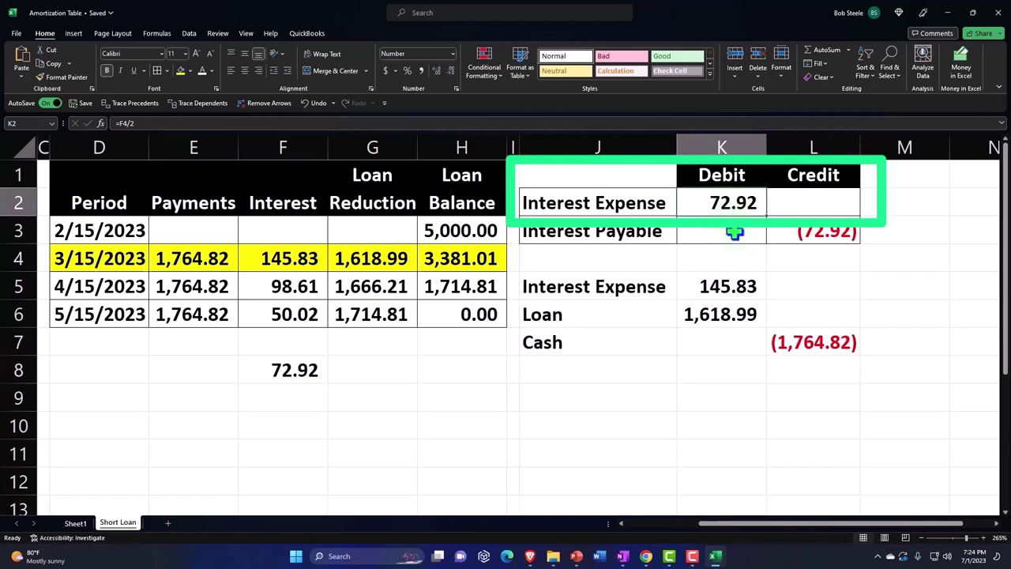
{"action": "left_click", "coordinate": [732, 287]}
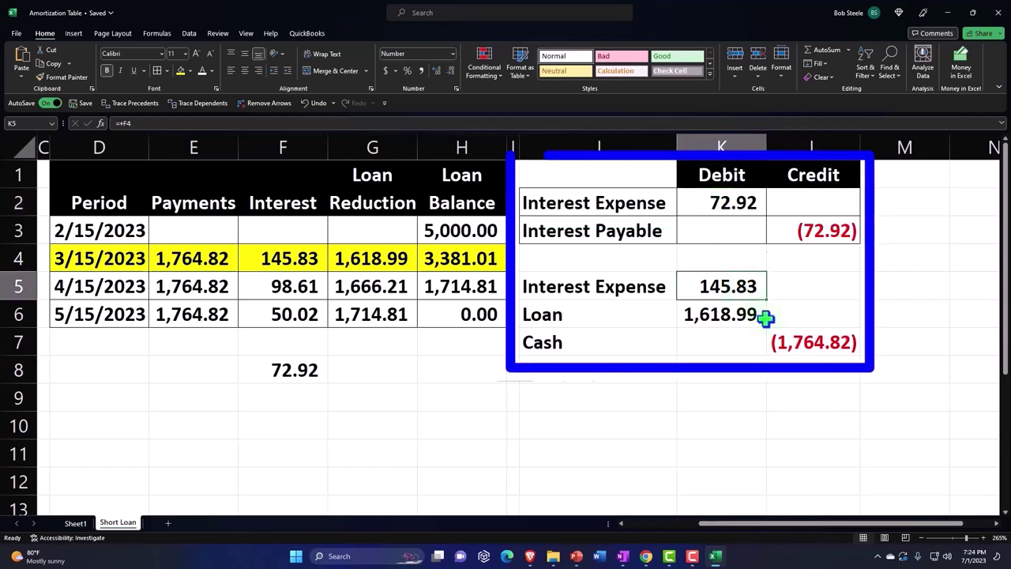
{"action": "left_click", "coordinate": [739, 206]}
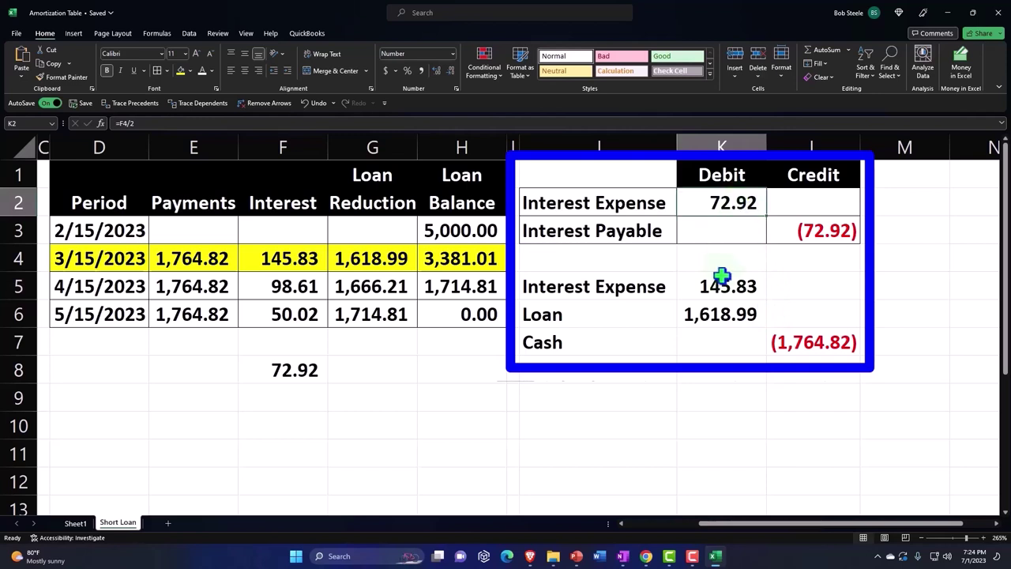
{"action": "left_click_drag", "start_coordinate": [625, 290], "coordinate": [789, 338]}
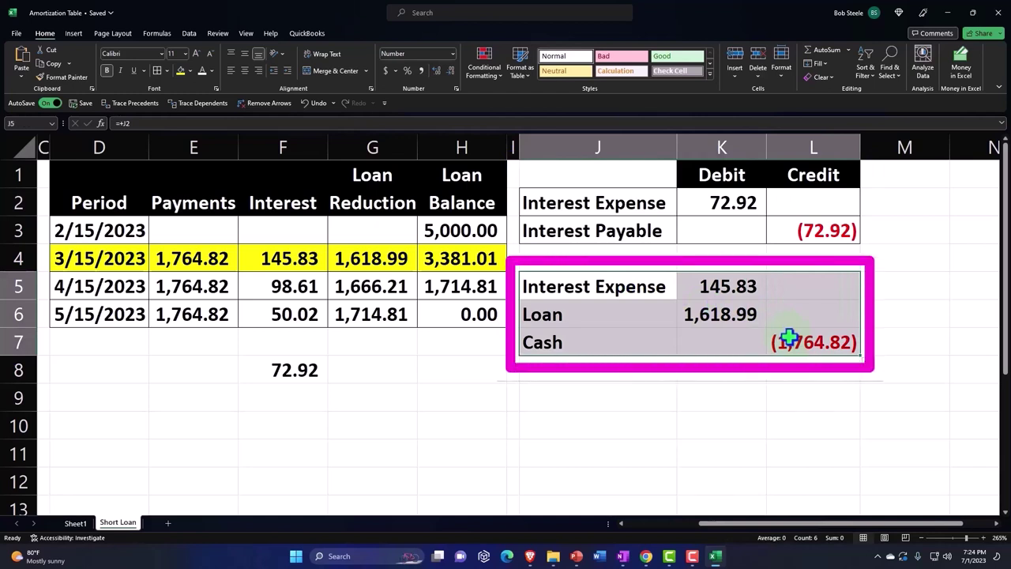
{"action": "left_click", "coordinate": [597, 399]}
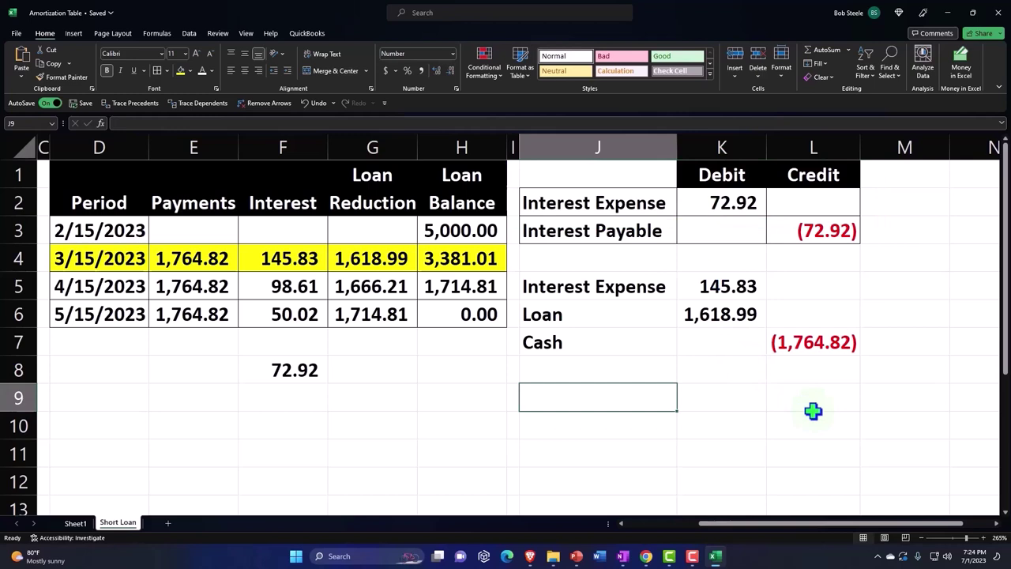
- Add an Interest Expense debit of 72.92 using the formula =F4-K2
{"action": "type", "text": "Interest"}
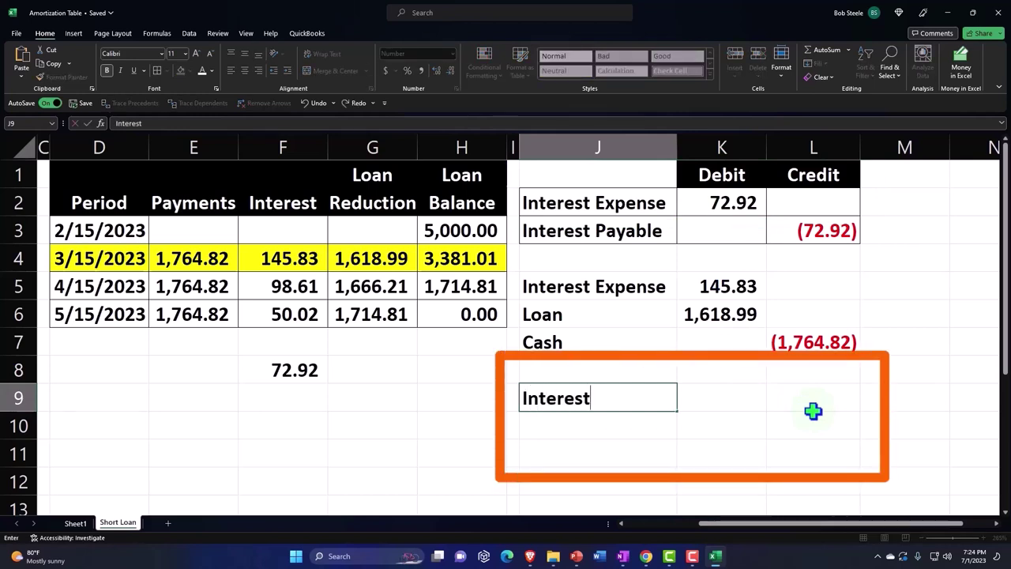
{"action": "type", "text": " Expense"}
{"action": "key", "text": "Tab"}
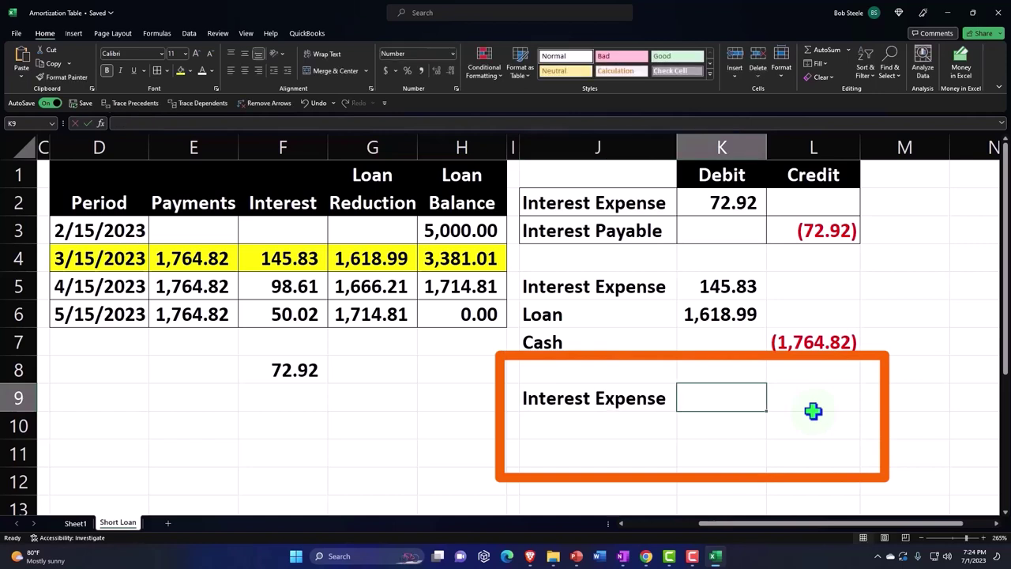
{"action": "type", "text": "="}
{"action": "key", "text": "Left"}
{"action": "key", "text": "Left"}
{"action": "key", "text": "Left"}
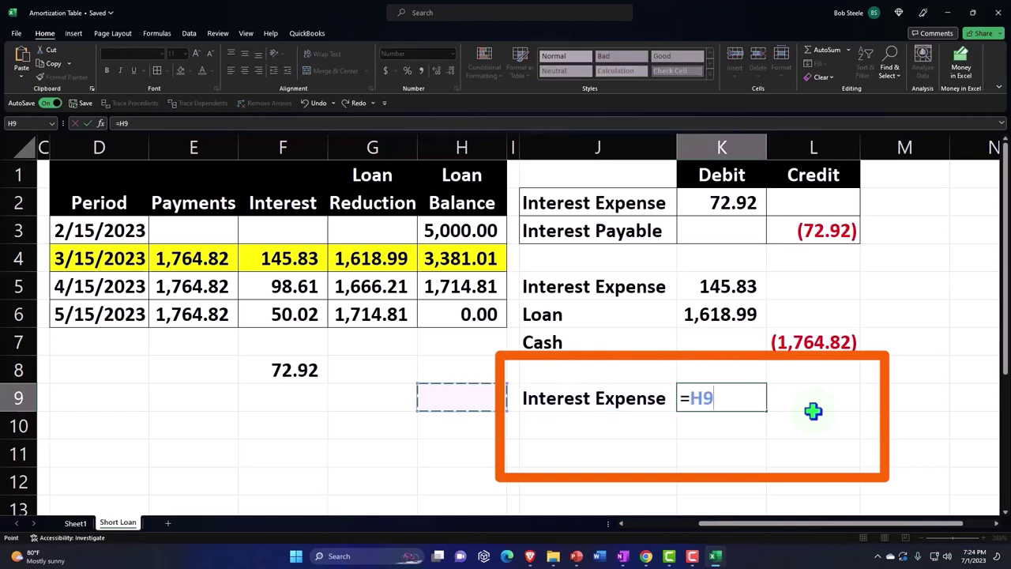
{"action": "key", "text": "Left"}
{"action": "key", "text": "Left"}
{"action": "key", "text": "Up"}
{"action": "key", "text": "Up"}
{"action": "key", "text": "Up"}
{"action": "key", "text": "Up"}
{"action": "key", "text": "Up"}
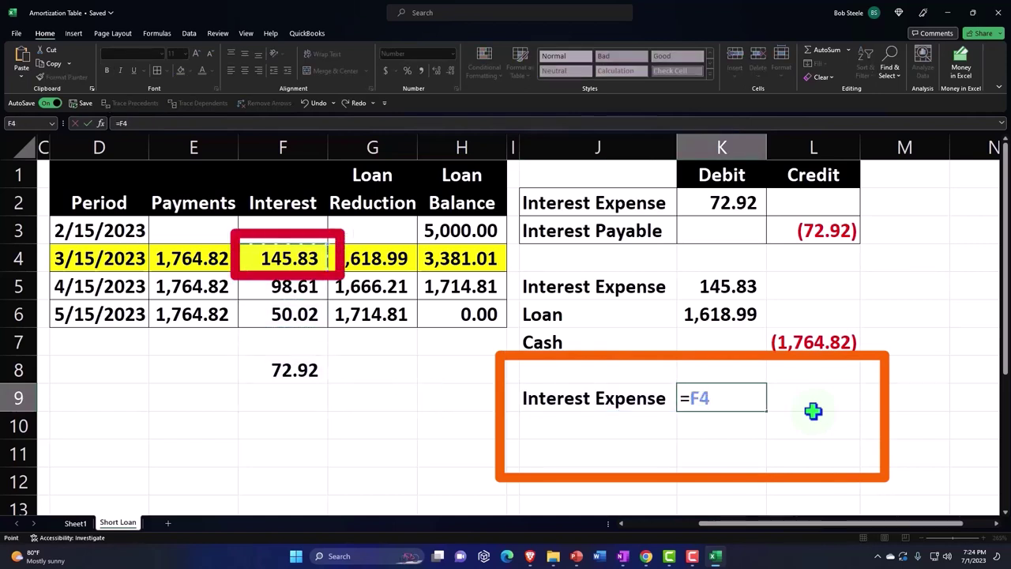
{"action": "type", "text": "-"}
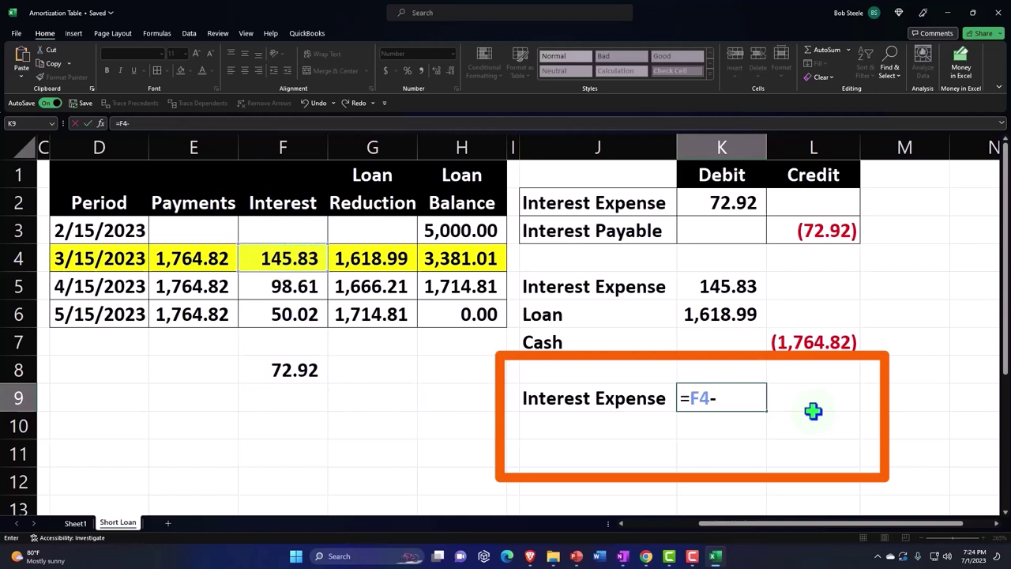
{"action": "key", "text": "Up"}
{"action": "key", "text": "Up"}
{"action": "key", "text": "Up"}
{"action": "key", "text": "Up"}
{"action": "key", "text": "Up"}
{"action": "key", "text": "Up"}
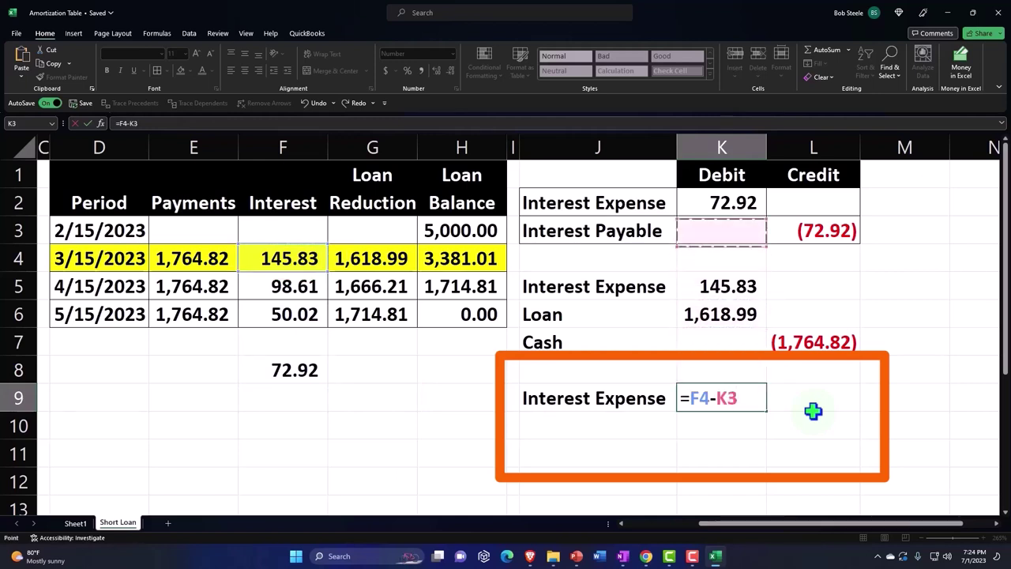
{"action": "key", "text": "Up"}
{"action": "key", "text": "Return"}
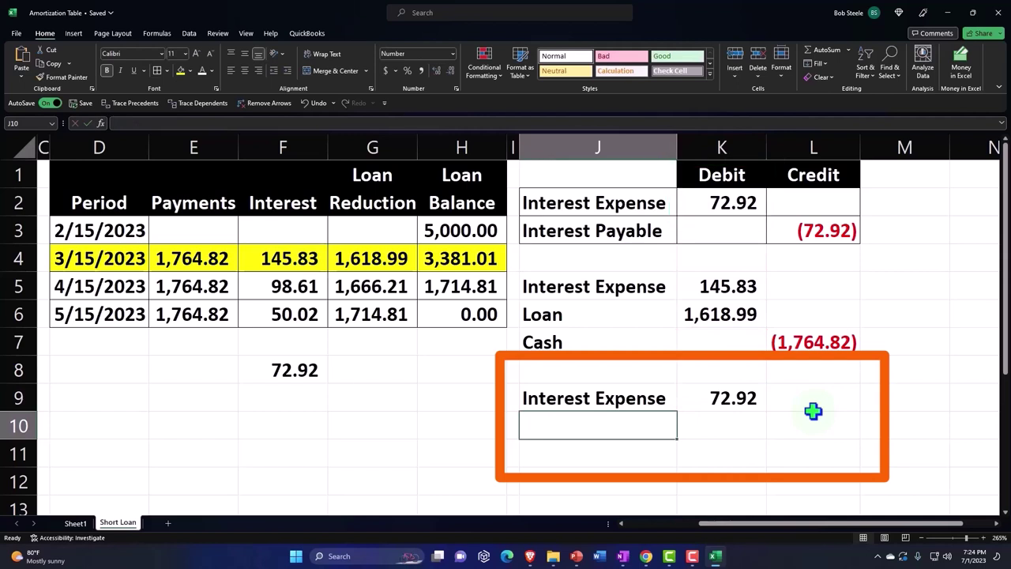
- Add an Interest Payable line debiting 72.92 with =-L3, reversing the accrued interest
{"action": "type", "text": "+"}
{"action": "key", "text": "Up"}
{"action": "key", "text": "Up"}
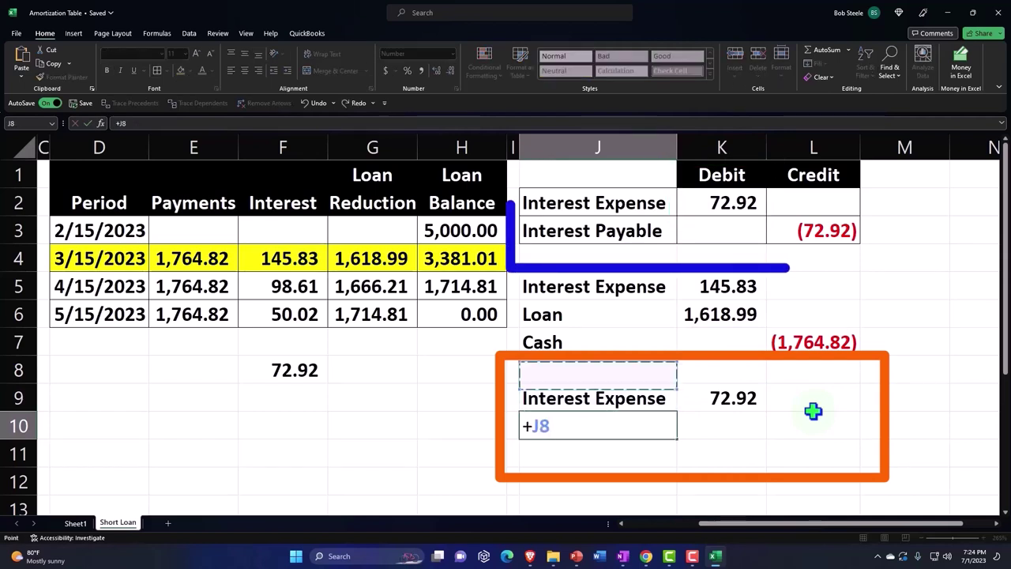
{"action": "key", "text": "Up"}
{"action": "key", "text": "Up"}
{"action": "key", "text": "Up"}
{"action": "key", "text": "Up"}
{"action": "key", "text": "Up"}
{"action": "key", "text": "Tab"}
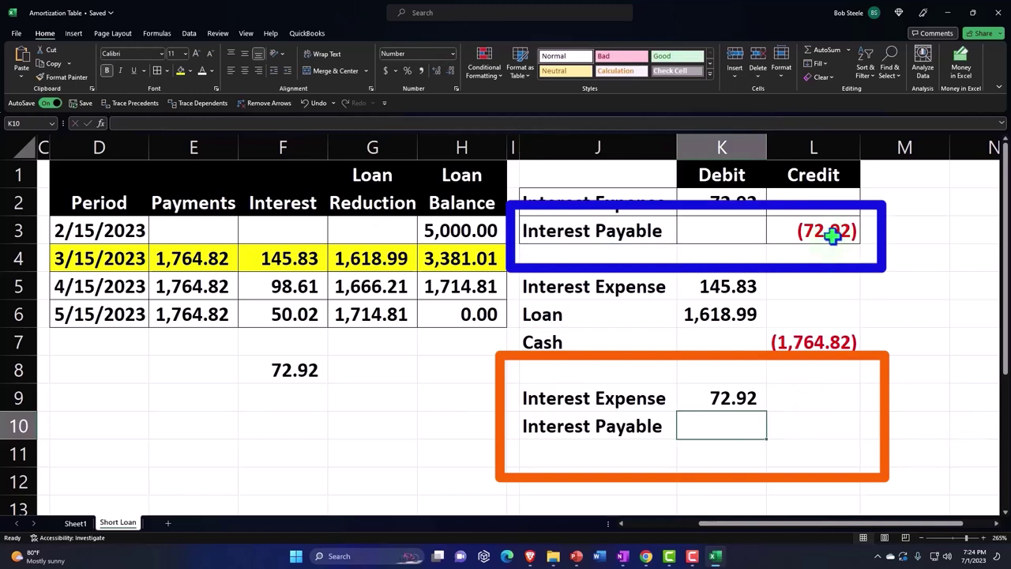
{"action": "type", "text": "="}
{"action": "key", "text": "Up"}
{"action": "key", "text": "Up"}
{"action": "key", "text": "Up"}
{"action": "key", "text": "Up"}
{"action": "key", "text": "Up"}
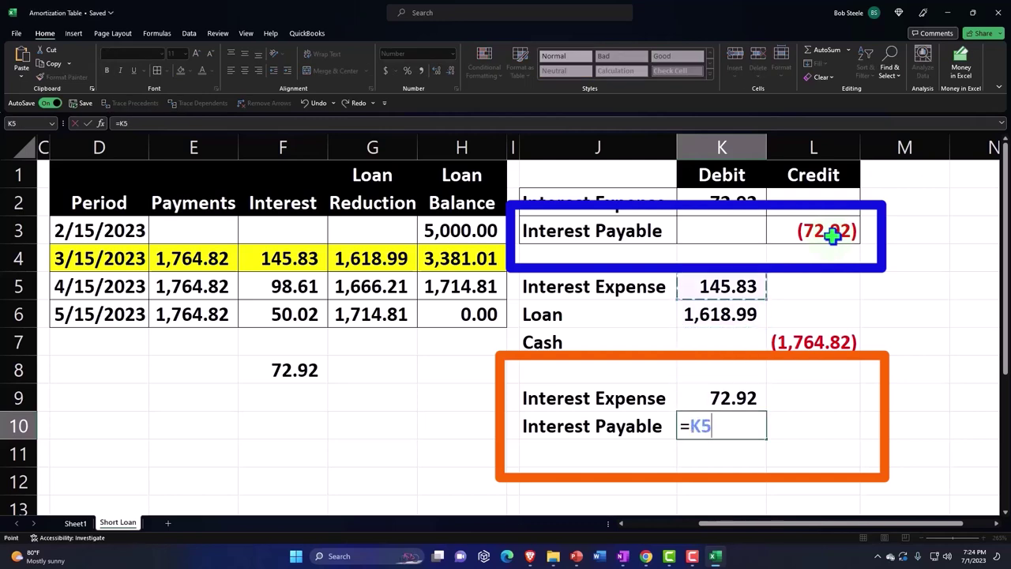
{"action": "key", "text": "Up"}
{"action": "key", "text": "Up"}
{"action": "key", "text": "Right"}
{"action": "key", "text": "Return"}
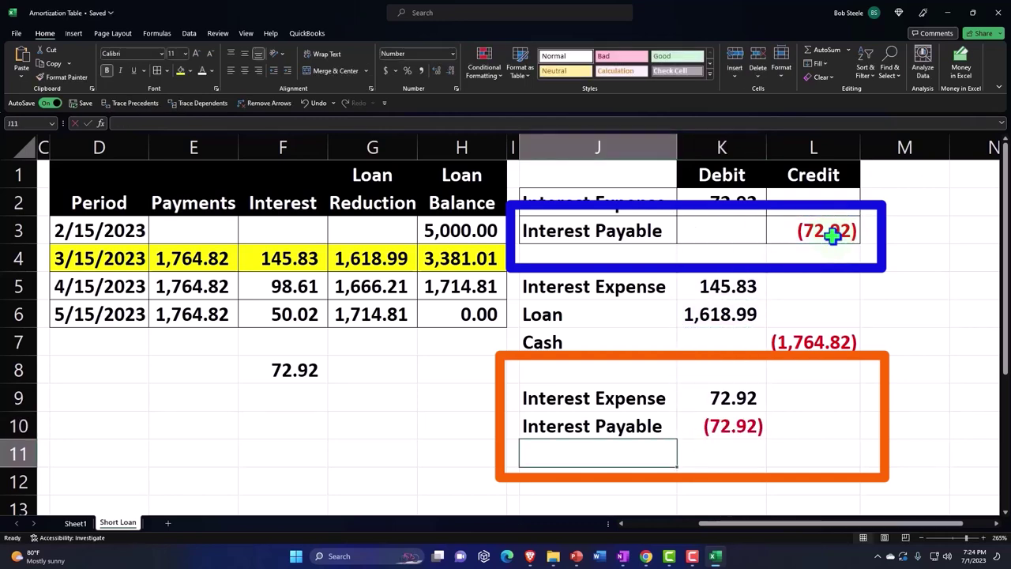
{"action": "key", "text": "Right"}
{"action": "key", "text": "Up"}
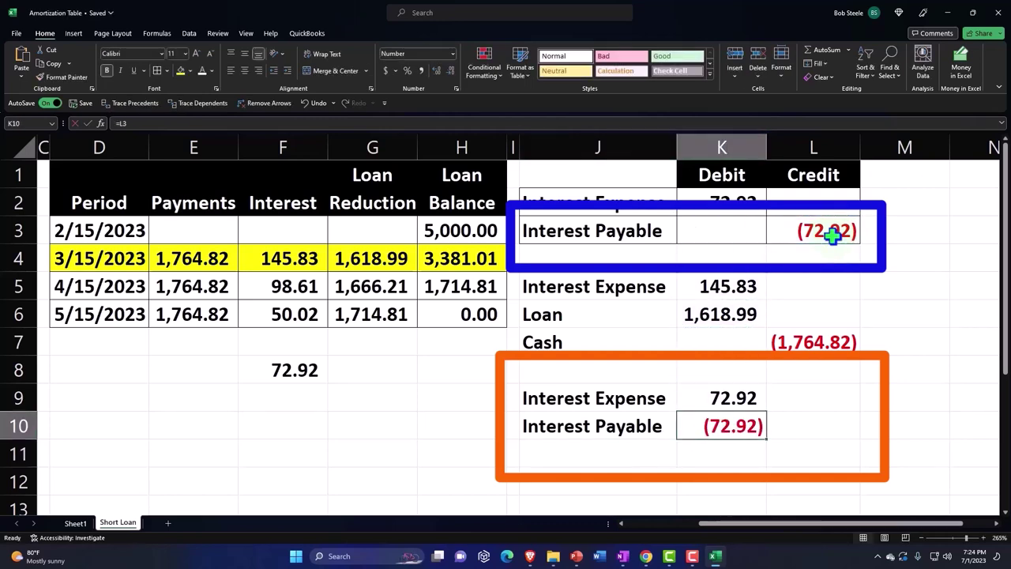
{"action": "type", "text": "-"}
{"action": "key", "text": "Up"}
{"action": "key", "text": "Up"}
{"action": "key", "text": "Up"}
{"action": "key", "text": "Up"}
{"action": "key", "text": "Right"}
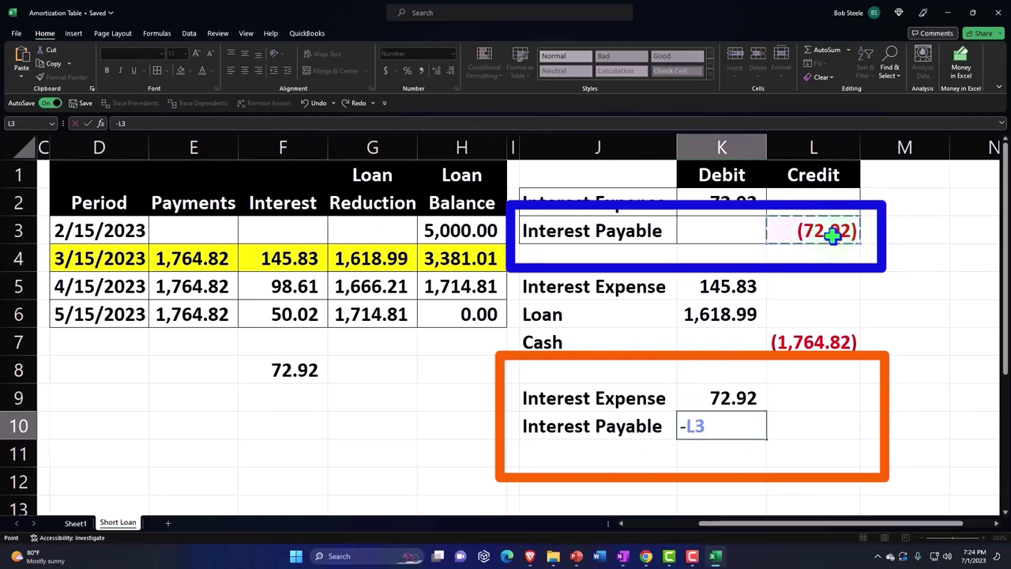
{"action": "key", "text": "Return"}
- Add a Loan debit of 1,618.99 referencing the first payment's loan reduction (=+G4)
{"action": "type", "text": "Lo"}
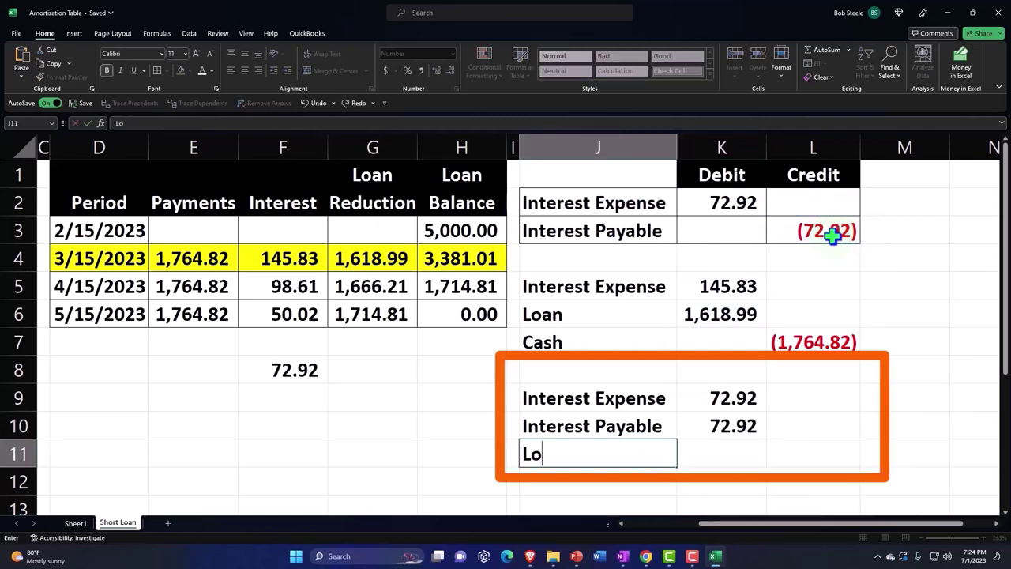
{"action": "type", "text": "an"}
{"action": "key", "text": "Right"}
{"action": "key", "text": "Right"}
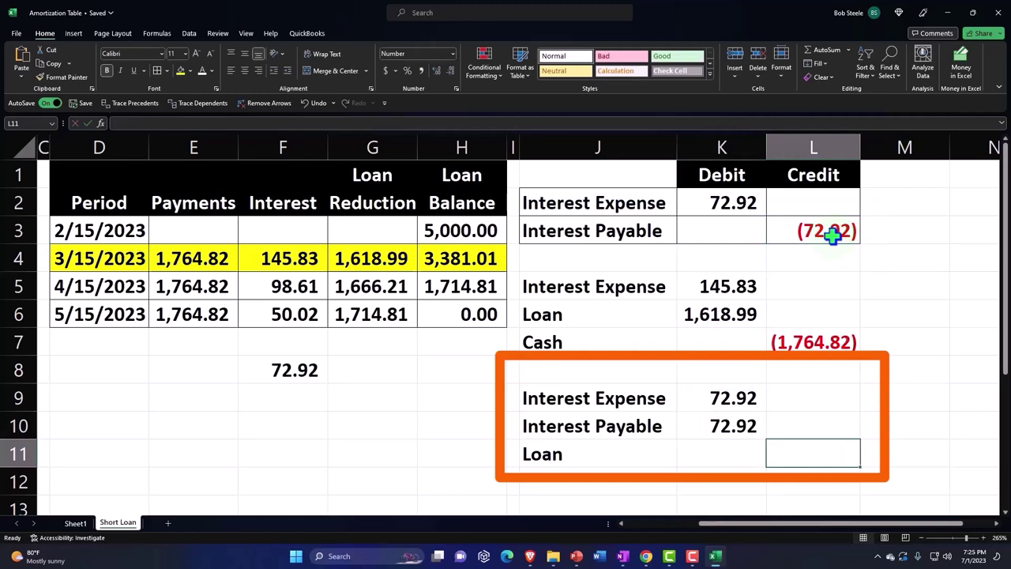
{"action": "key", "text": "Left"}
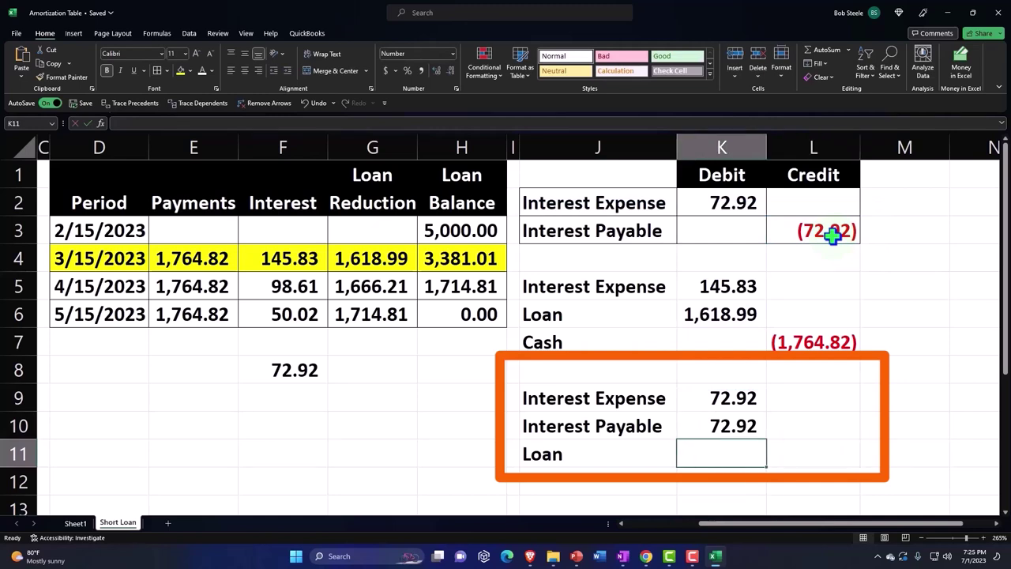
{"action": "type", "text": "+"}
{"action": "key", "text": "Left"}
{"action": "key", "text": "Left"}
{"action": "key", "text": "Left"}
{"action": "key", "text": "Up"}
{"action": "key", "text": "Left"}
{"action": "key", "text": "Up"}
{"action": "key", "text": "Up"}
{"action": "key", "text": "Up"}
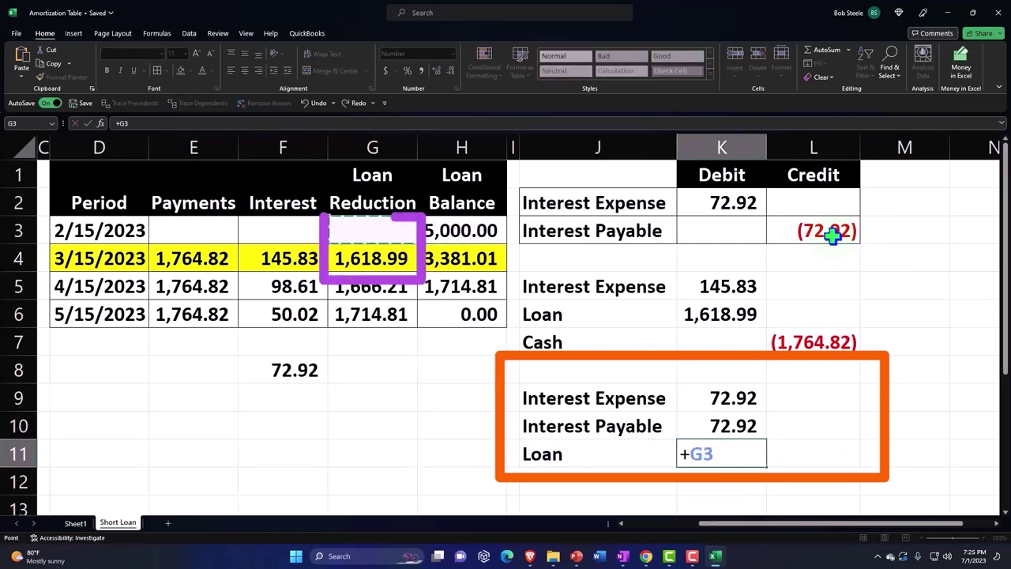
{"action": "key", "text": "Down"}
{"action": "key", "text": "Left"}
- Credit Cash (1,764.82) with a SUM formula over the three debit rows
{"action": "type", "text": "Ca"}
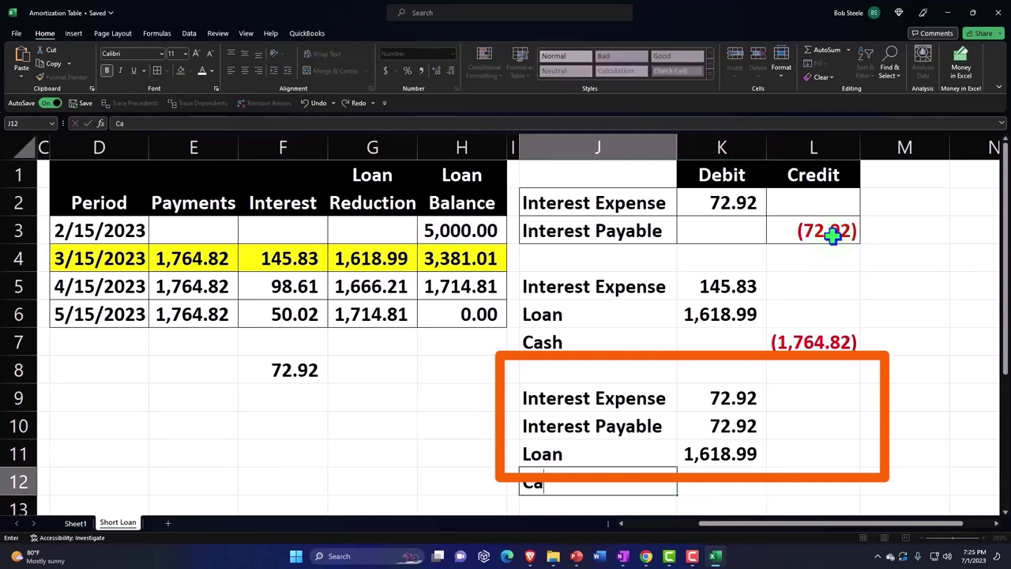
{"action": "type", "text": "sh"}
{"action": "key", "text": "Tab"}
{"action": "key", "text": "Tab"}
{"action": "type", "text": "=su"}
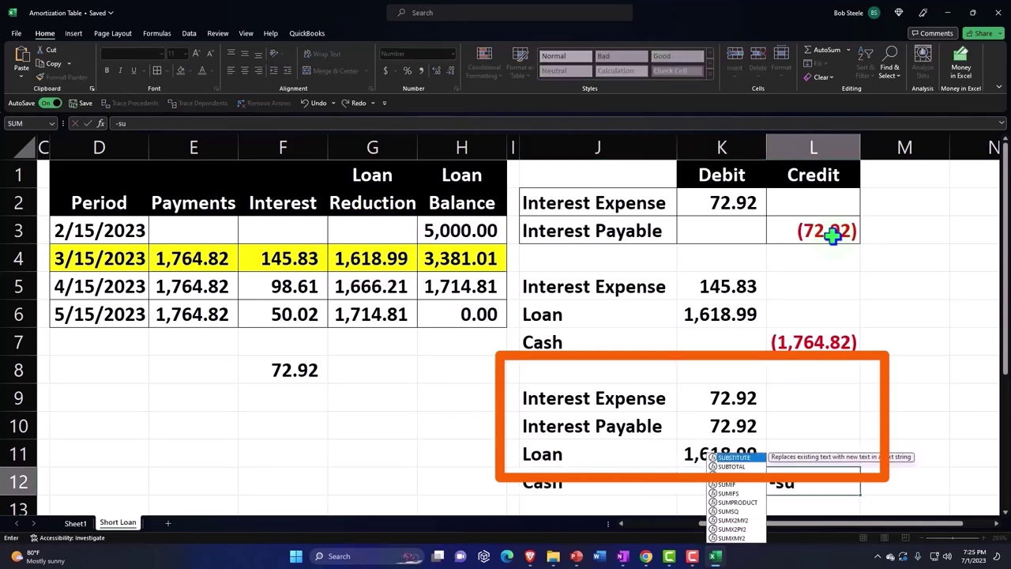
{"action": "type", "text": "m("}
{"action": "key", "text": "Up"}
{"action": "key", "text": "shift+Up"}
{"action": "key", "text": "shift+Up"}
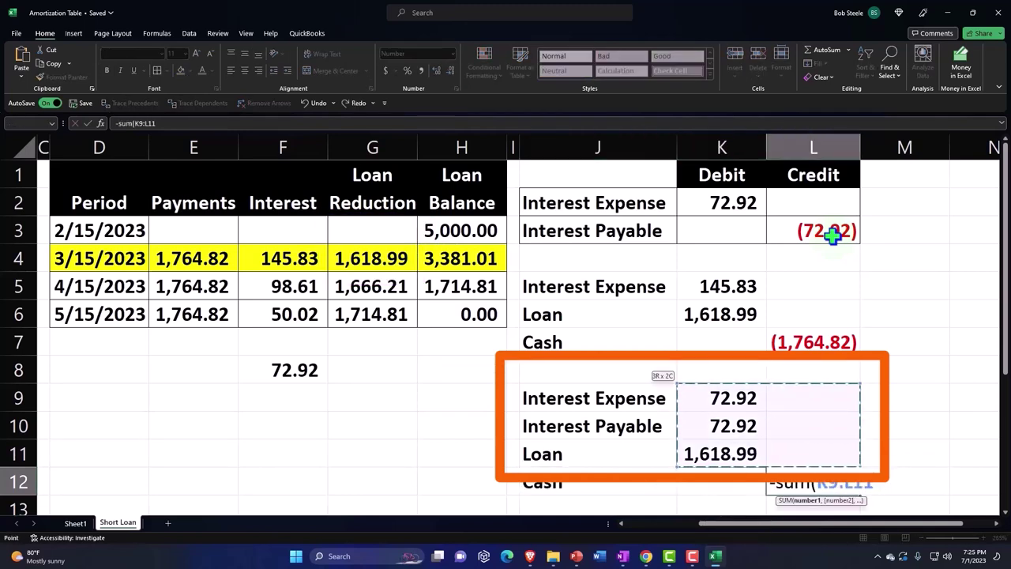
{"action": "key", "text": "Return"}
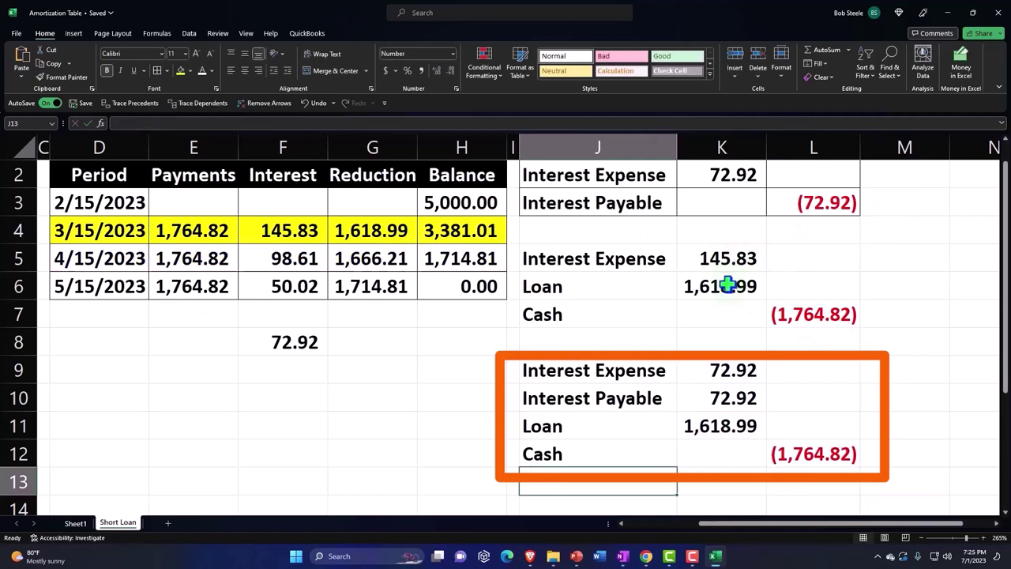
{"action": "left_click", "coordinate": [735, 375]}
{"action": "left_click_drag", "start_coordinate": [736, 375], "coordinate": [735, 386]}
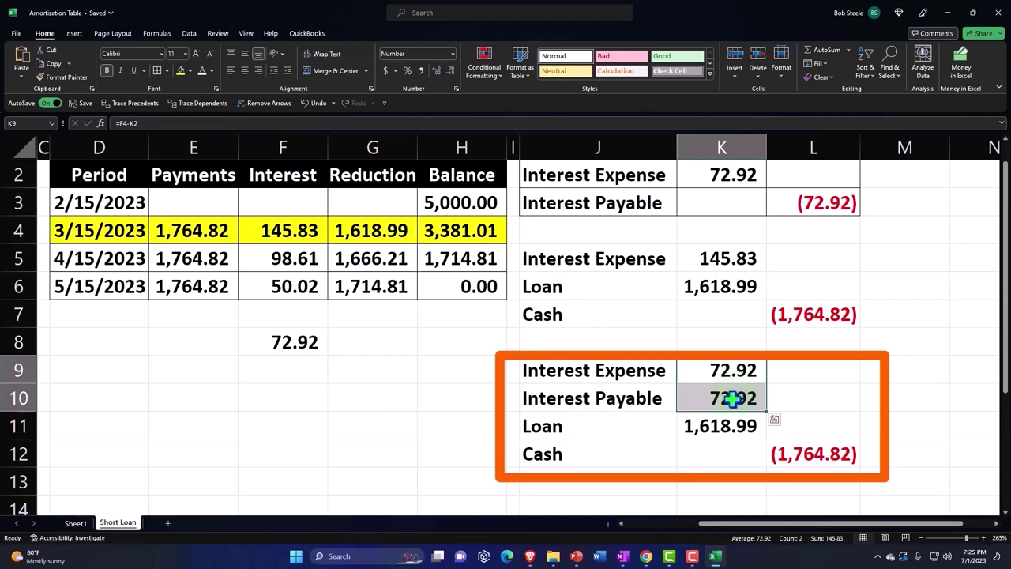
{"action": "left_click", "coordinate": [720, 261]}
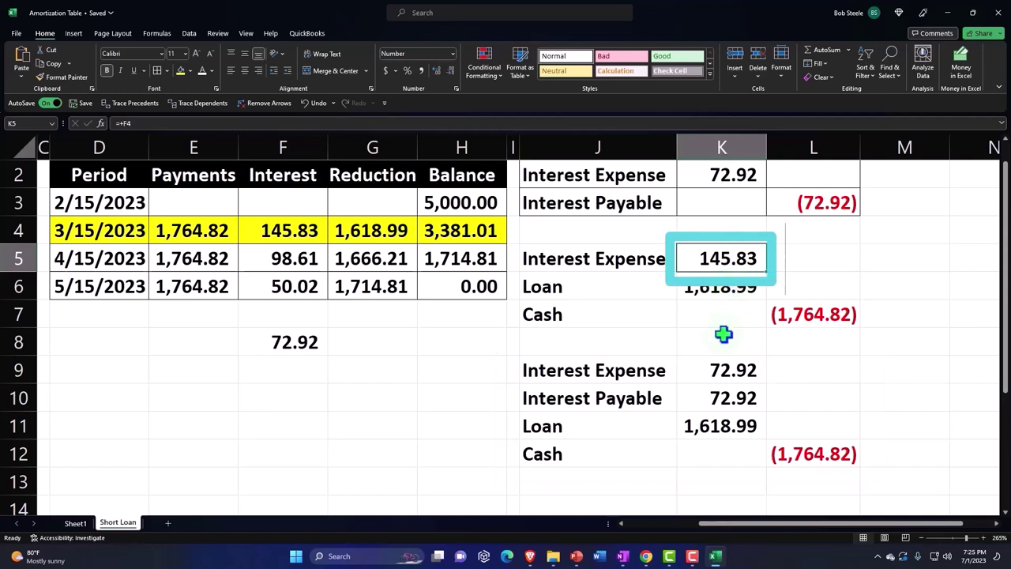
{"action": "left_click_drag", "start_coordinate": [643, 368], "coordinate": [786, 449]}
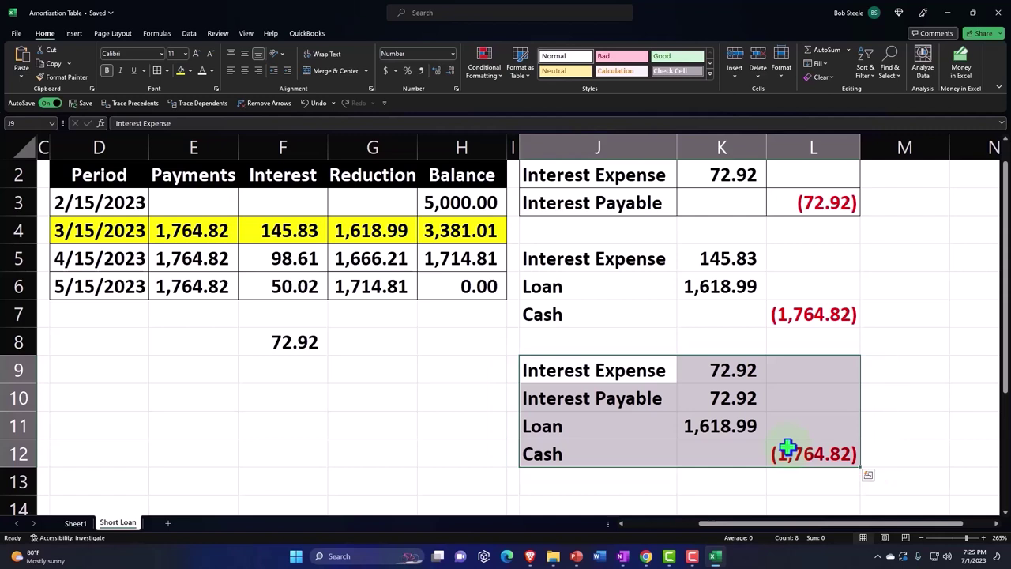
{"action": "scroll", "coordinate": [782, 443], "scroll_direction": "up", "scroll_amount": 1}
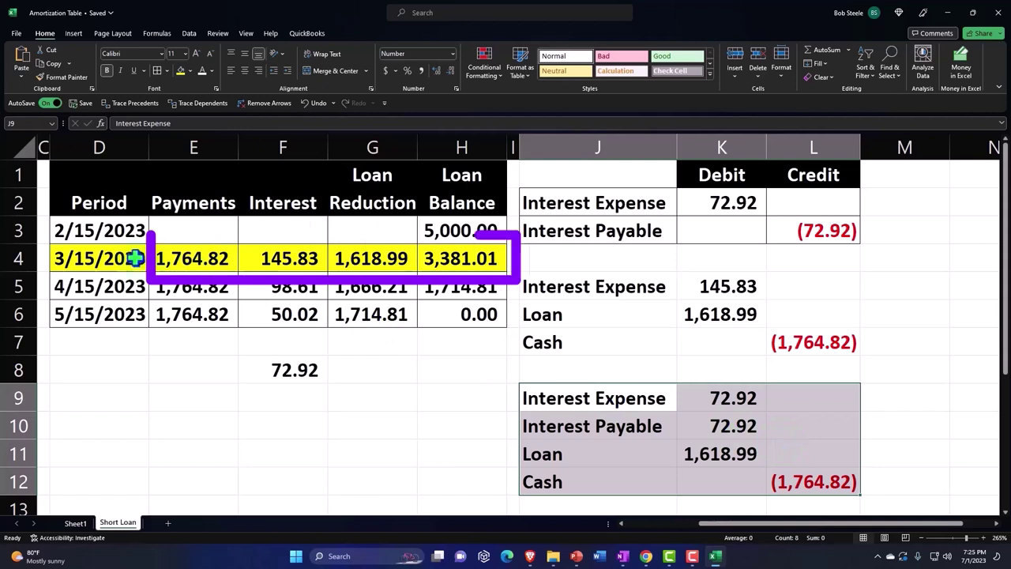
{"action": "left_click_drag", "start_coordinate": [135, 259], "coordinate": [449, 256]}
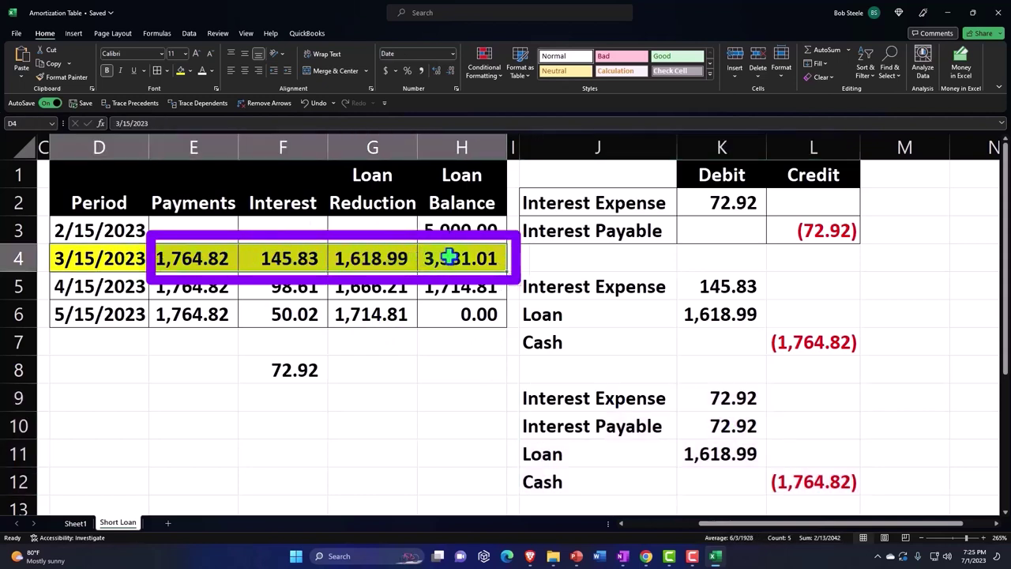